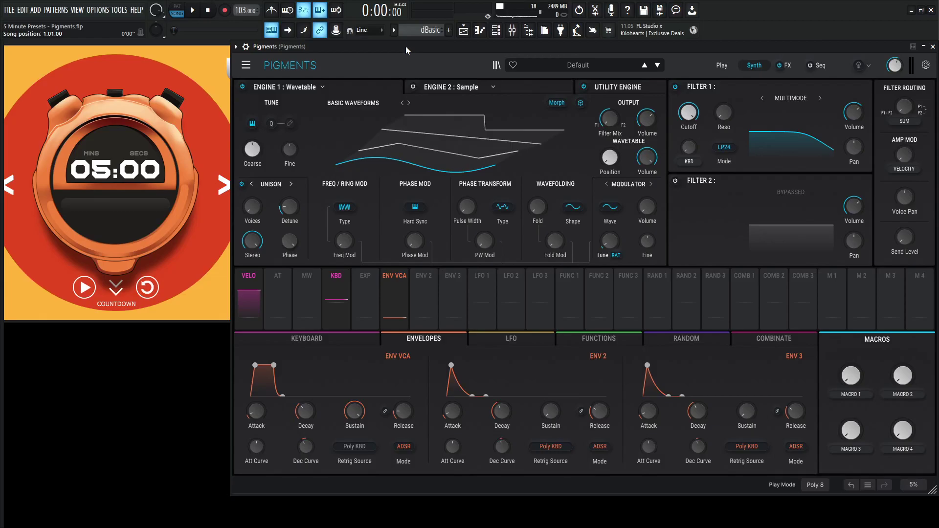
Start the five-minute countdown timer and audition the Default preset with a few notes.
{"action": "left_click", "coordinate": [86, 290]}
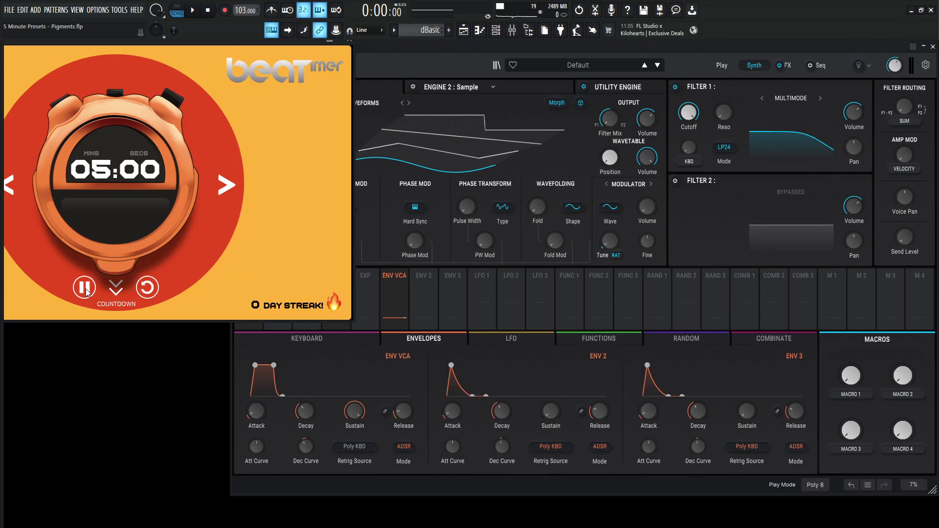
{"action": "left_click", "coordinate": [383, 63]}
{"action": "left_click", "coordinate": [246, 65]}
{"action": "left_click", "coordinate": [360, 72]}
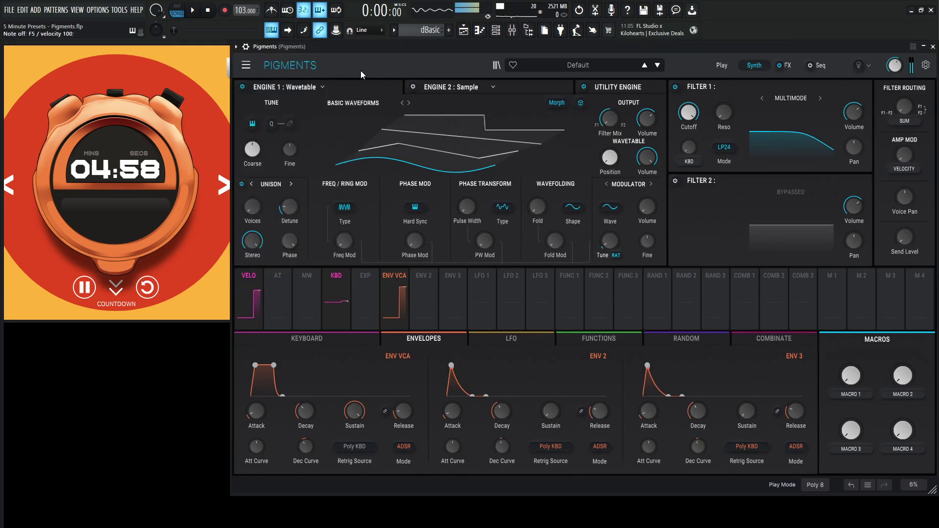
{"action": "key", "text": "j"}
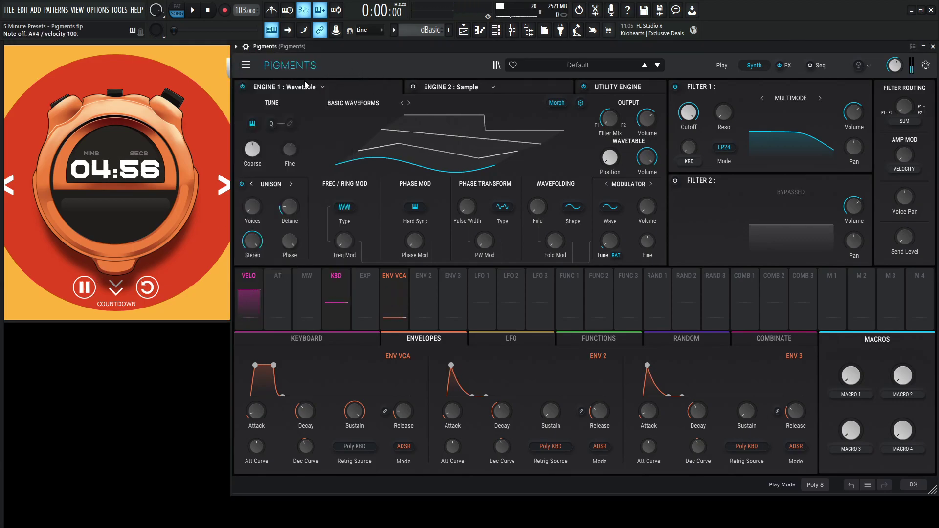
Switch Engine 1 to the Sample type and load the Grand Piano C2 sample from Piano & Keys.
{"action": "left_click", "coordinate": [310, 87]}
{"action": "left_click", "coordinate": [362, 128]}
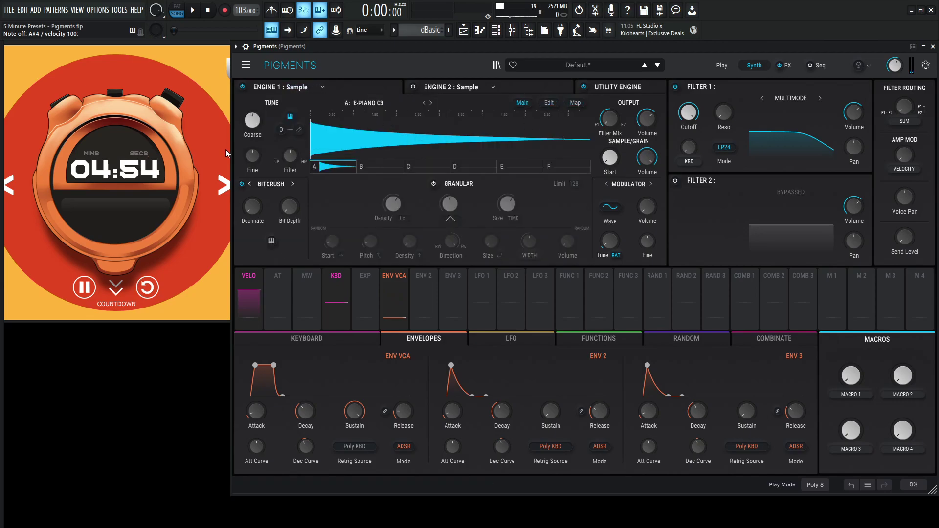
{"action": "left_click", "coordinate": [370, 104]}
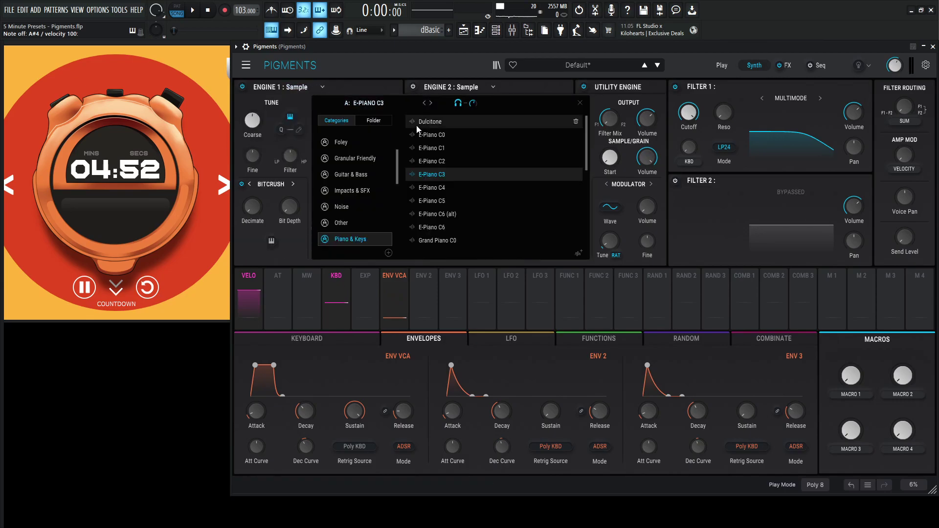
{"action": "scroll", "coordinate": [466, 198], "scroll_direction": "up", "scroll_amount": 1}
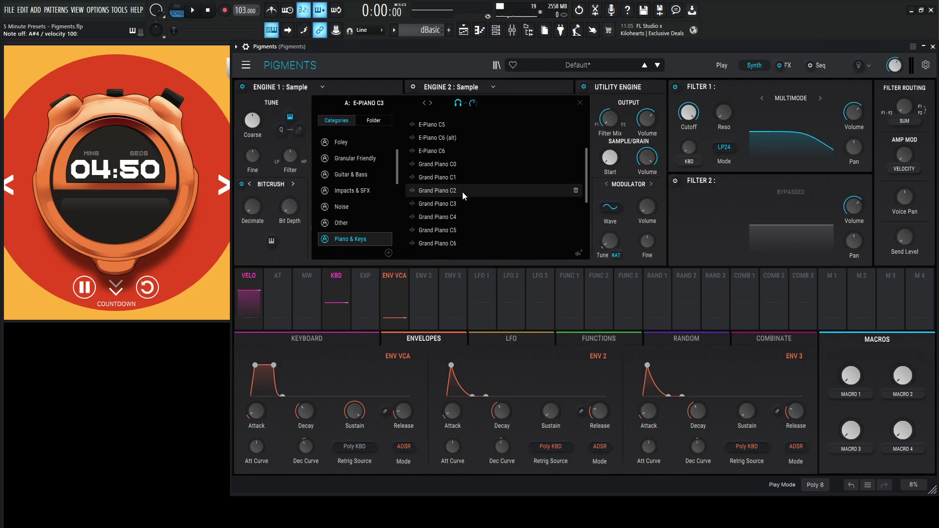
{"action": "left_click", "coordinate": [460, 191]}
{"action": "left_click", "coordinate": [454, 191]}
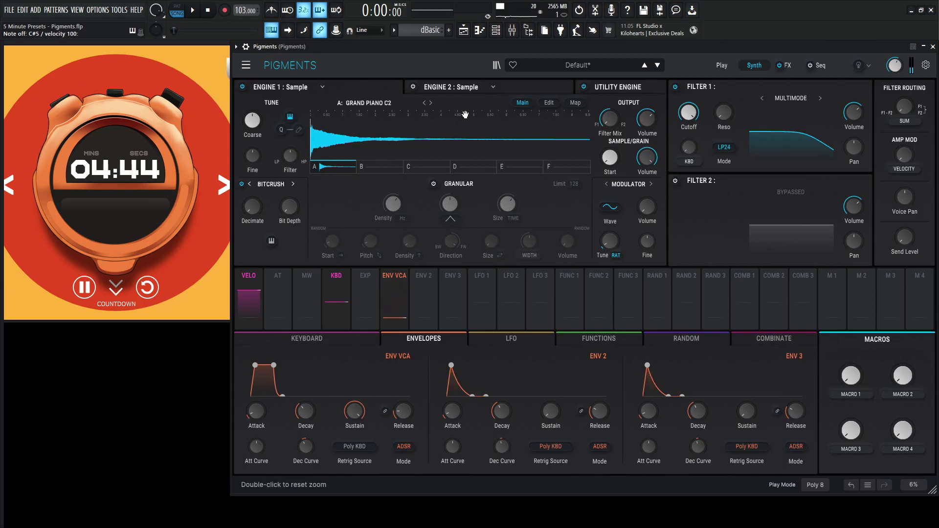
Lengthen the ENV VCA release and attack slightly and round its attack curve.
{"action": "left_click_drag", "start_coordinate": [398, 414], "coordinate": [398, 400]}
{"action": "left_click_drag", "start_coordinate": [269, 410], "coordinate": [268, 404]}
{"action": "left_click_drag", "start_coordinate": [256, 446], "coordinate": [256, 454]}
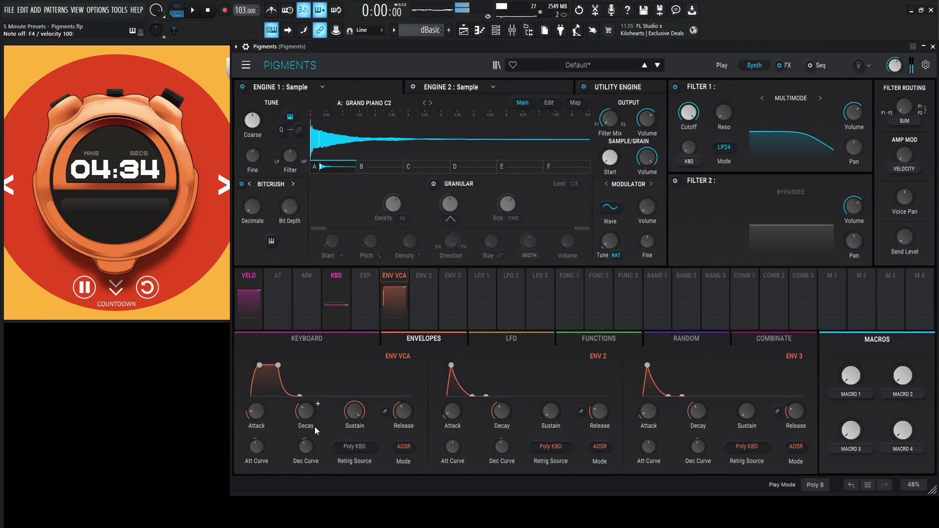
Lower Filter 1's cutoff slightly and enable Filter 2 in HP12 mode with its cutoff reduced below about 961 Hz.
{"action": "left_click_drag", "start_coordinate": [689, 112], "coordinate": [689, 118]}
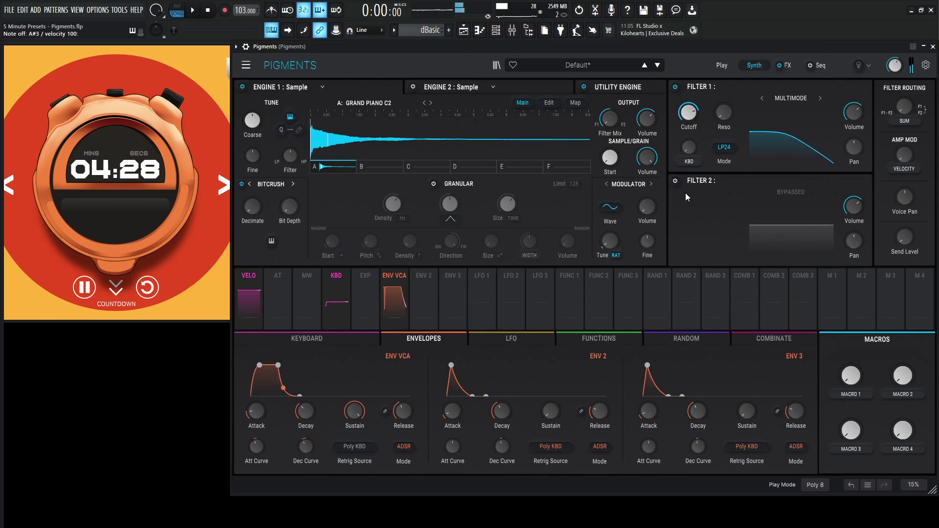
{"action": "left_click", "coordinate": [675, 180]}
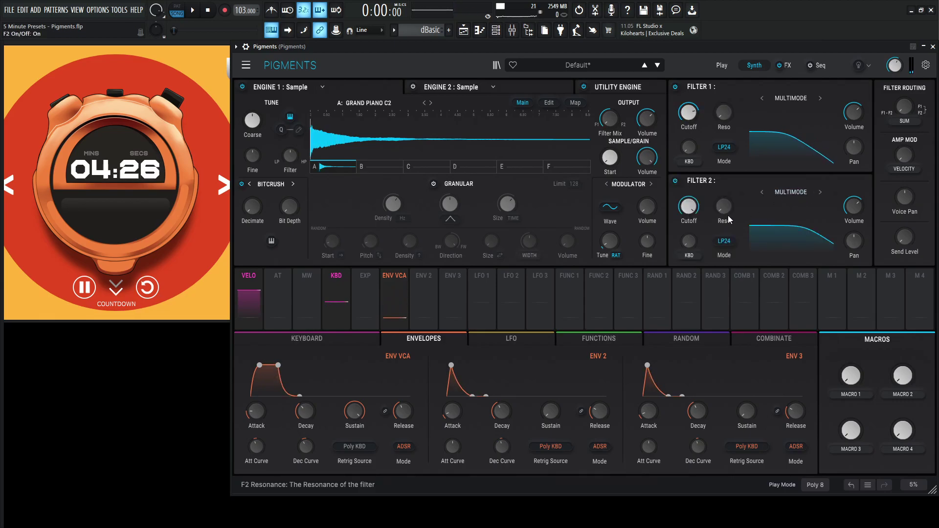
{"action": "left_click", "coordinate": [725, 241]}
{"action": "left_click", "coordinate": [700, 313]}
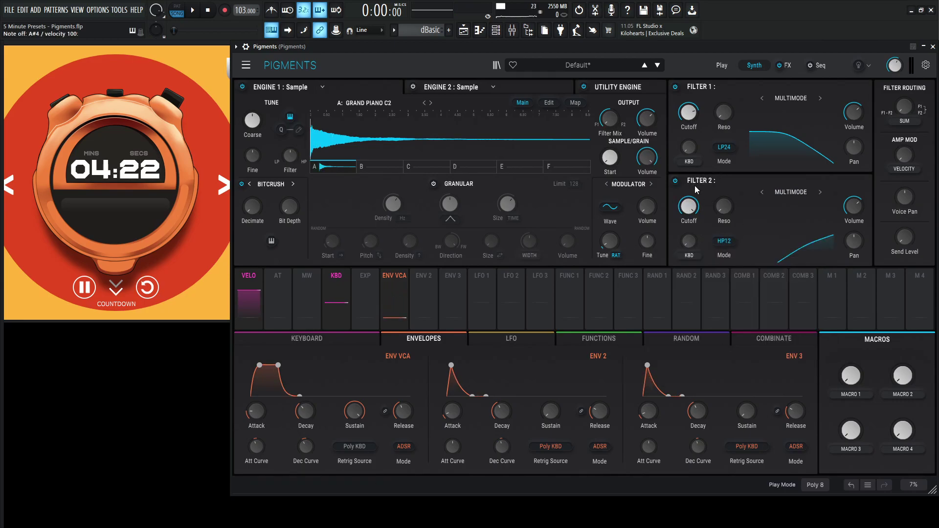
{"action": "left_click_drag", "start_coordinate": [688, 206], "coordinate": [689, 248]}
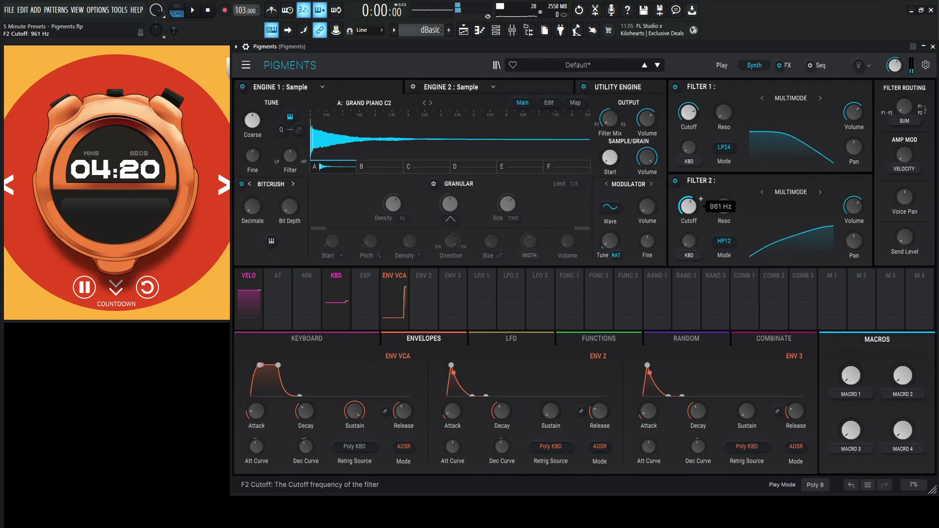
{"action": "scroll", "coordinate": [700, 199], "scroll_direction": "down", "scroll_amount": 3}
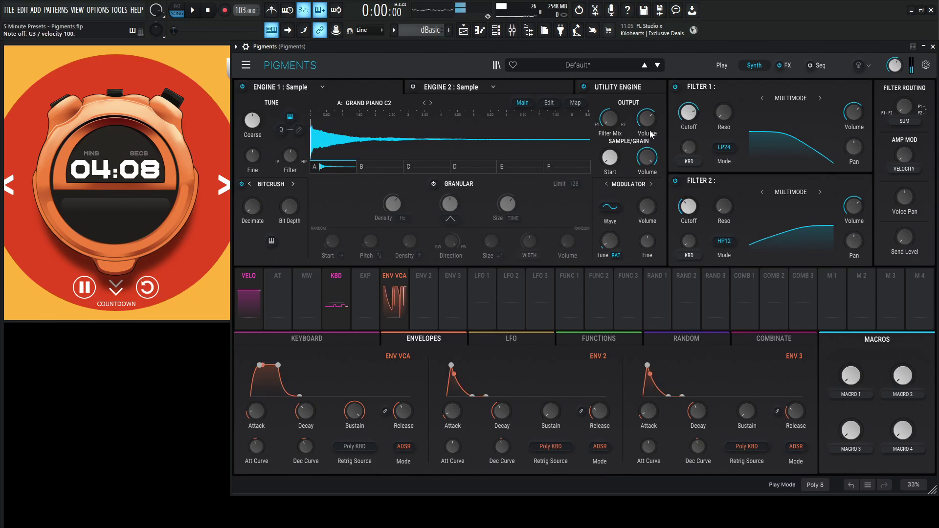
Lower Filter 1's cutoff to 502 Hz and modulate it with Env 2 at an amount of about 0.13.
{"action": "left_click_drag", "start_coordinate": [423, 299], "coordinate": [689, 142]}
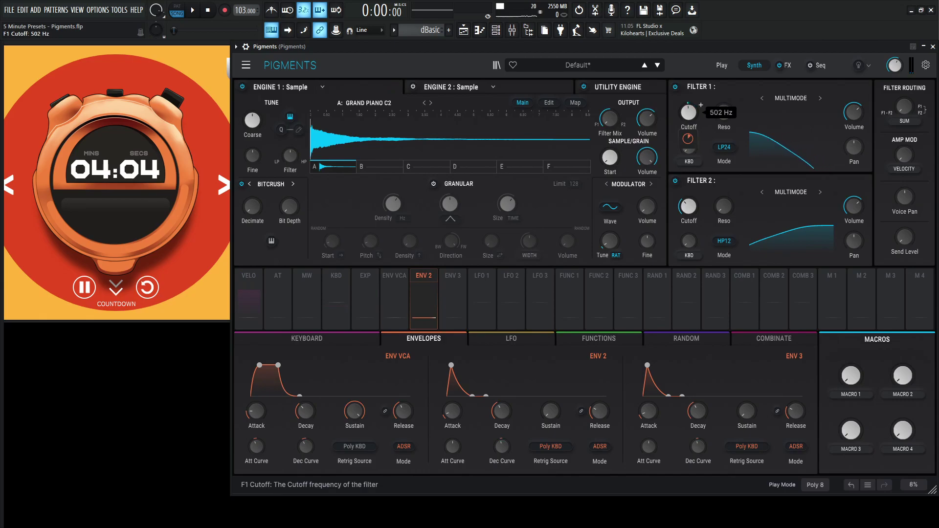
{"action": "mouse_move", "coordinate": [690, 142]}
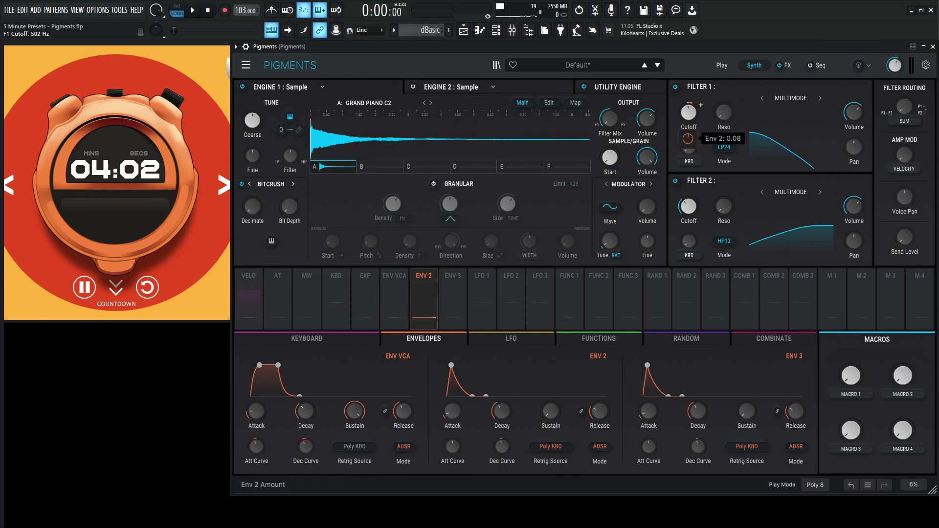
{"action": "scroll", "coordinate": [691, 143], "scroll_direction": "up", "scroll_amount": 1}
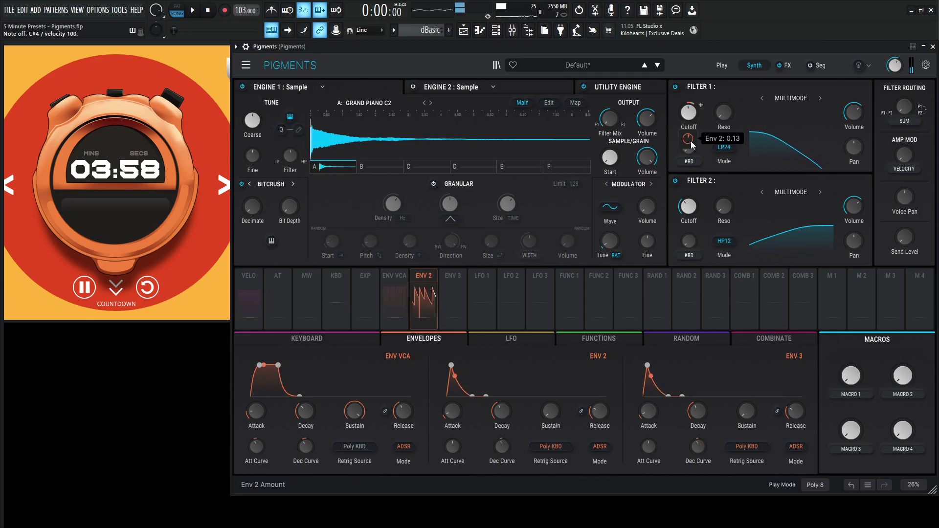
{"action": "left_click_drag", "start_coordinate": [689, 149], "coordinate": [688, 124]}
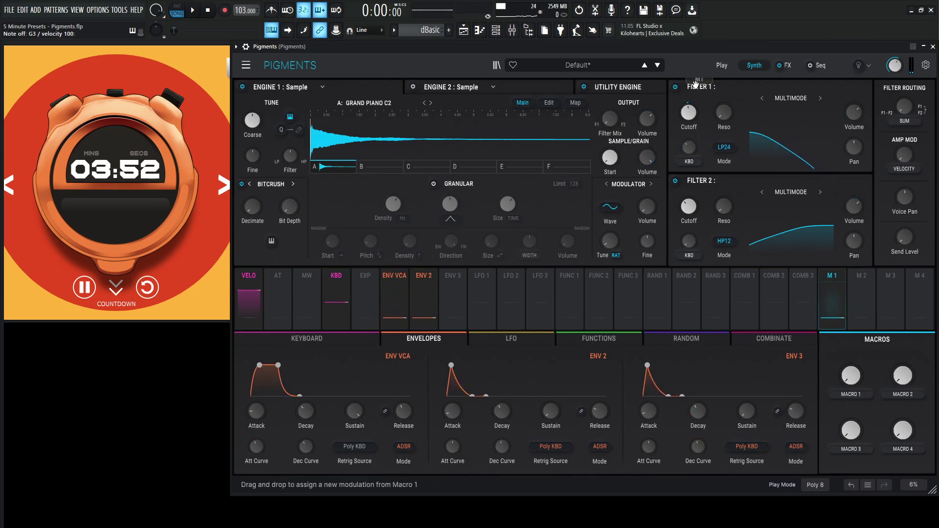
Assign Macro 1 to Filter 1's cutoff with an amount of about 0.31 and test the macro at 1.00.
{"action": "left_click_drag", "start_coordinate": [696, 84], "coordinate": [698, 136]}
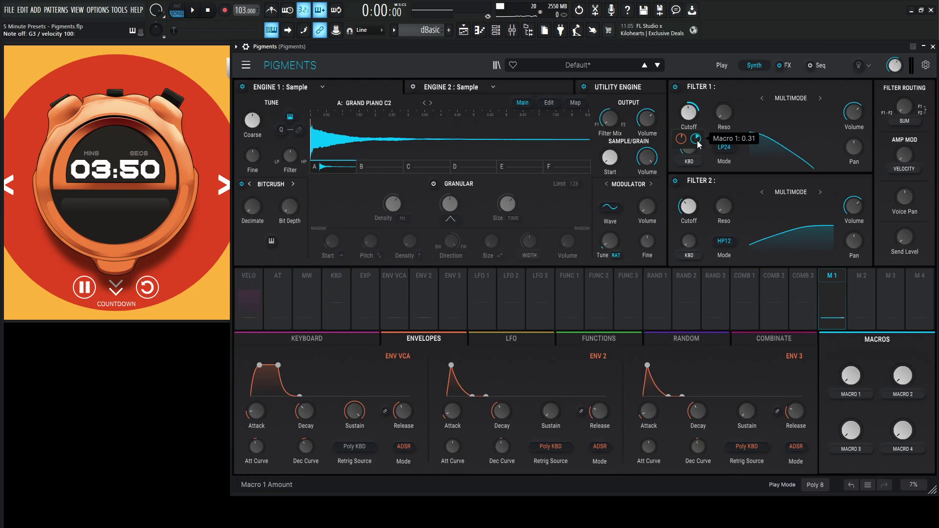
{"action": "left_click_drag", "start_coordinate": [850, 379], "coordinate": [850, 323]}
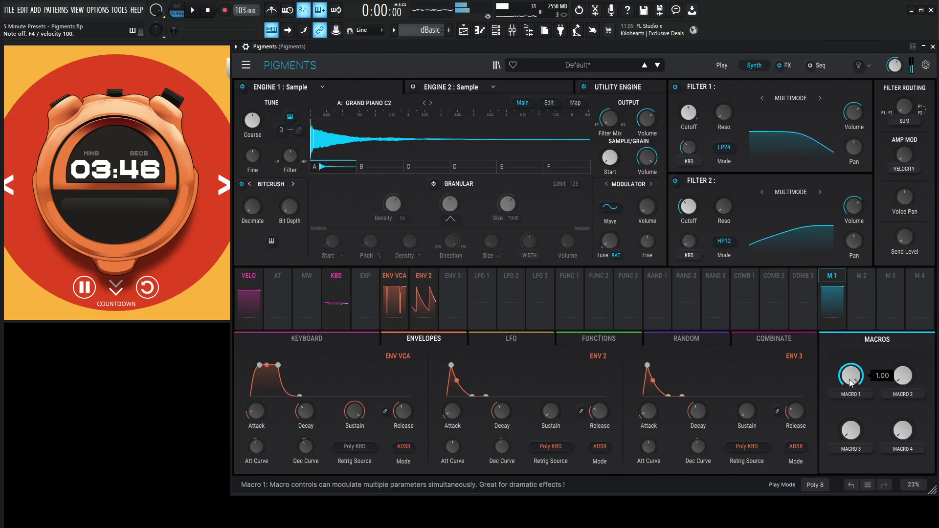
{"action": "mouse_move", "coordinate": [688, 115]}
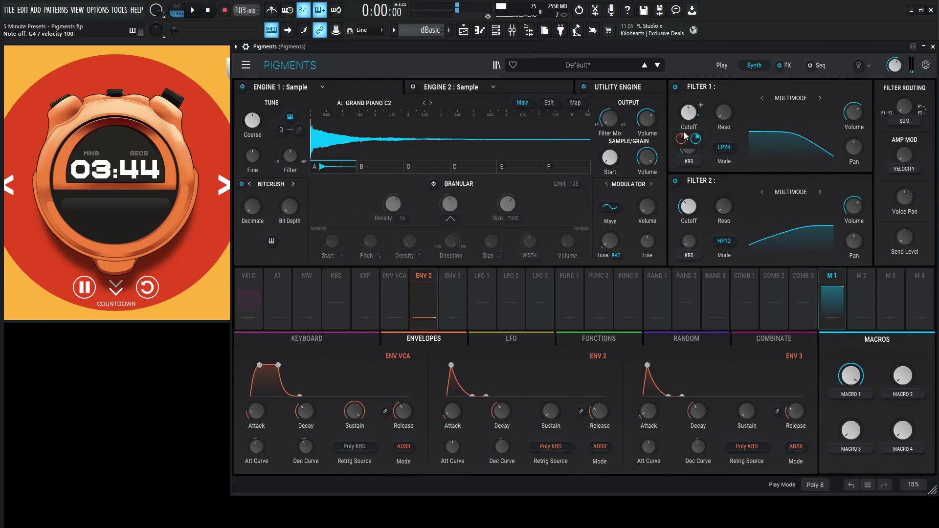
{"action": "left_click_drag", "start_coordinate": [696, 139], "coordinate": [696, 139]}
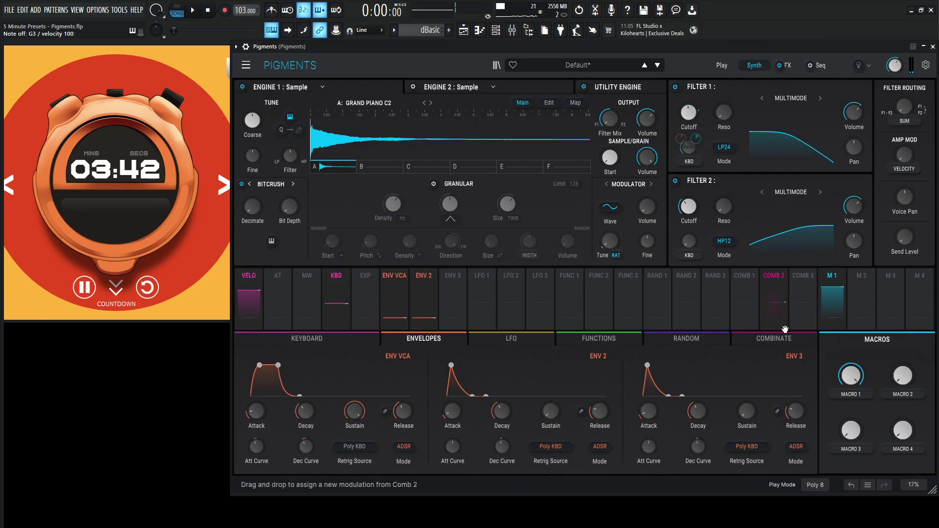
Rename Macro 1 as "cutoff" and turn it down to around its midpoint.
{"action": "double_click", "coordinate": [861, 395]}
{"action": "type", "text": "cutoff"}
{"action": "key", "text": "Return"}
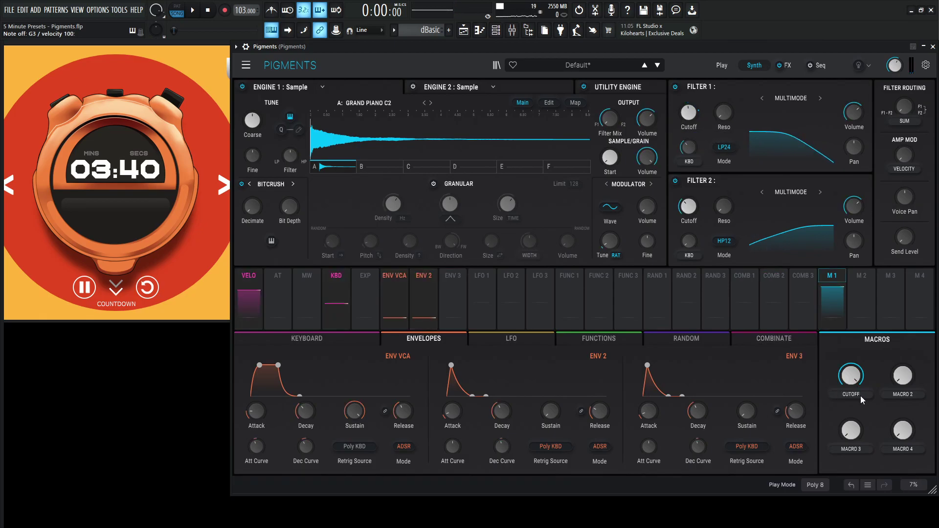
{"action": "left_click_drag", "start_coordinate": [851, 375], "coordinate": [851, 387]}
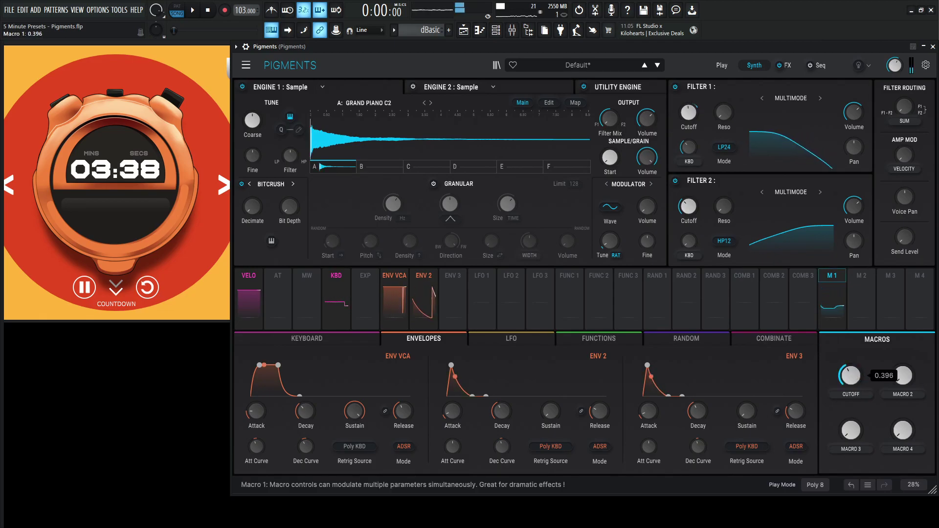
Enable Engine 2 with the E-Piano C1 sample and lower its output volume to about -12.8 dB.
{"action": "left_click", "coordinate": [459, 89]}
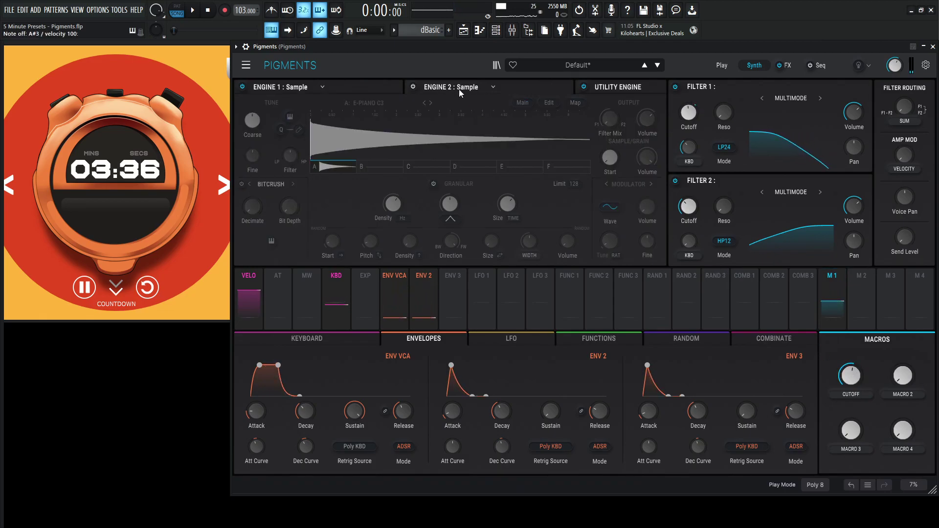
{"action": "left_click", "coordinate": [415, 89]}
{"action": "left_click", "coordinate": [350, 89]}
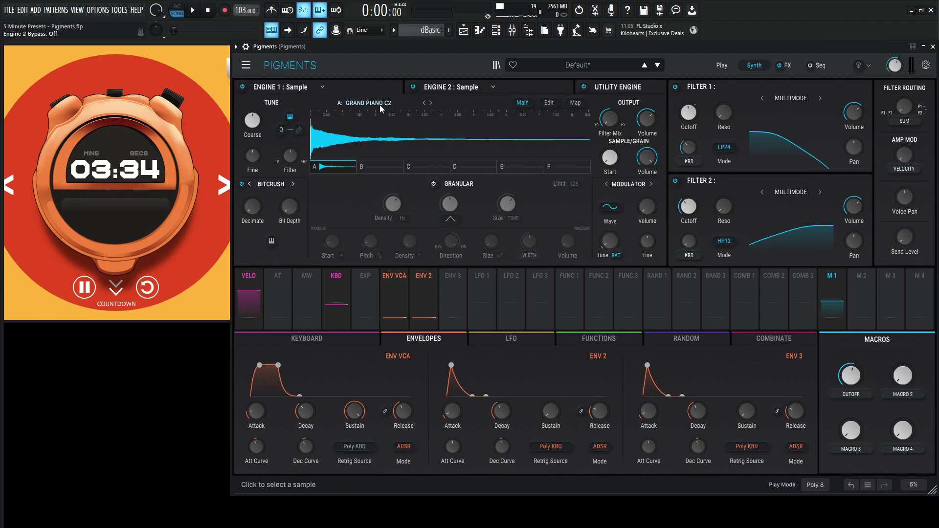
{"action": "left_click", "coordinate": [512, 87]}
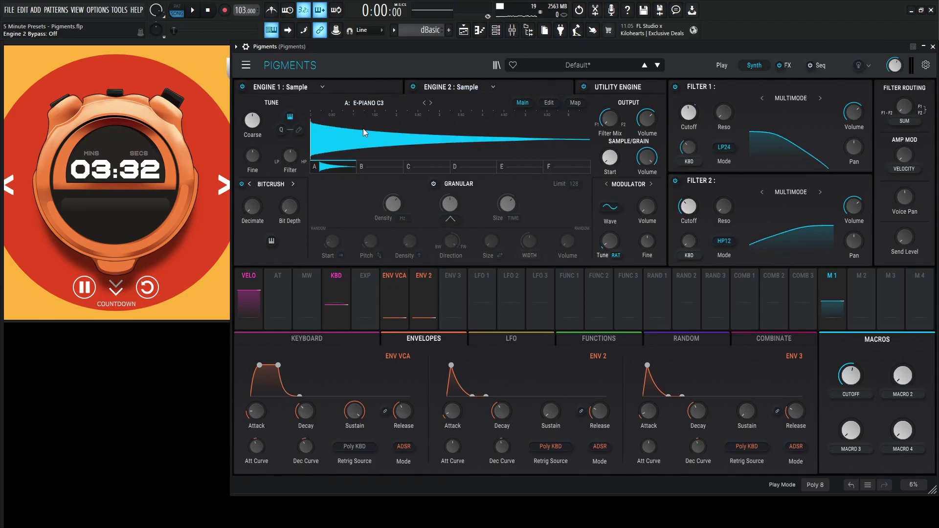
{"action": "left_click", "coordinate": [372, 102]}
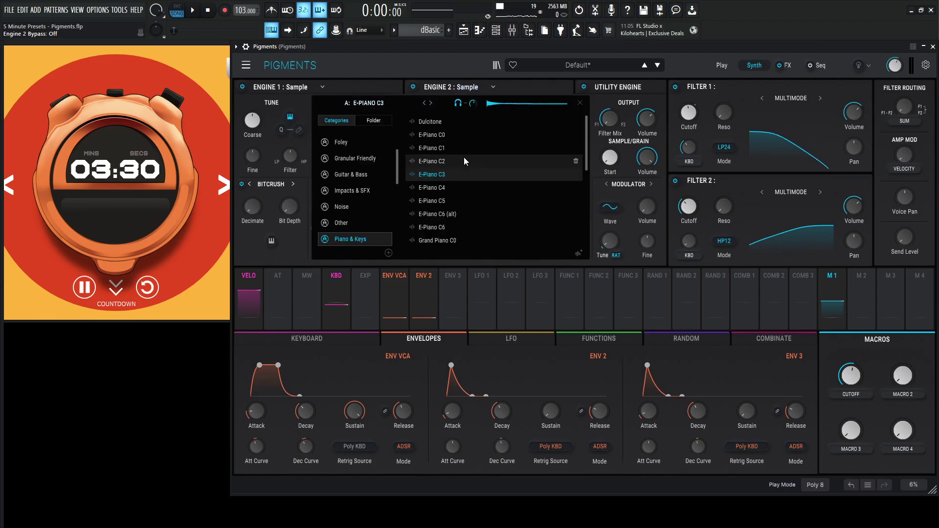
{"action": "double_click", "coordinate": [453, 147]}
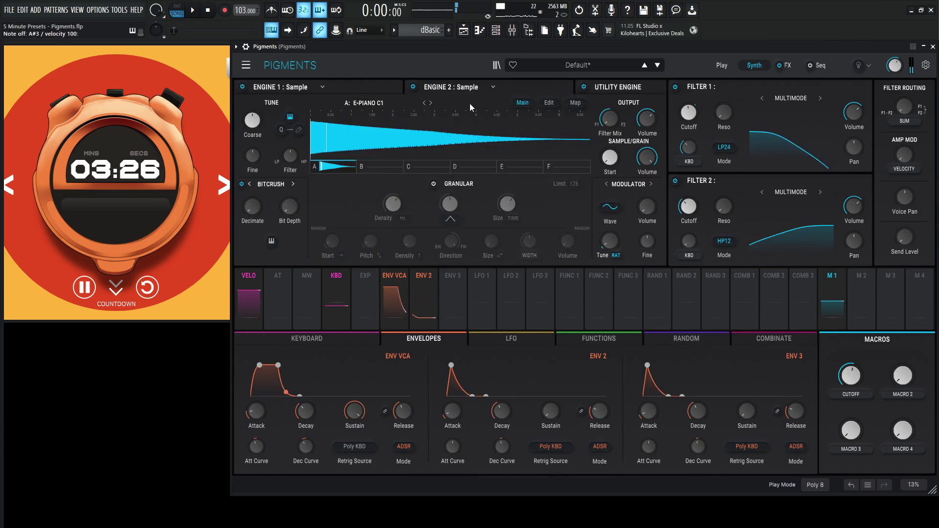
{"action": "left_click_drag", "start_coordinate": [647, 119], "coordinate": [647, 138]}
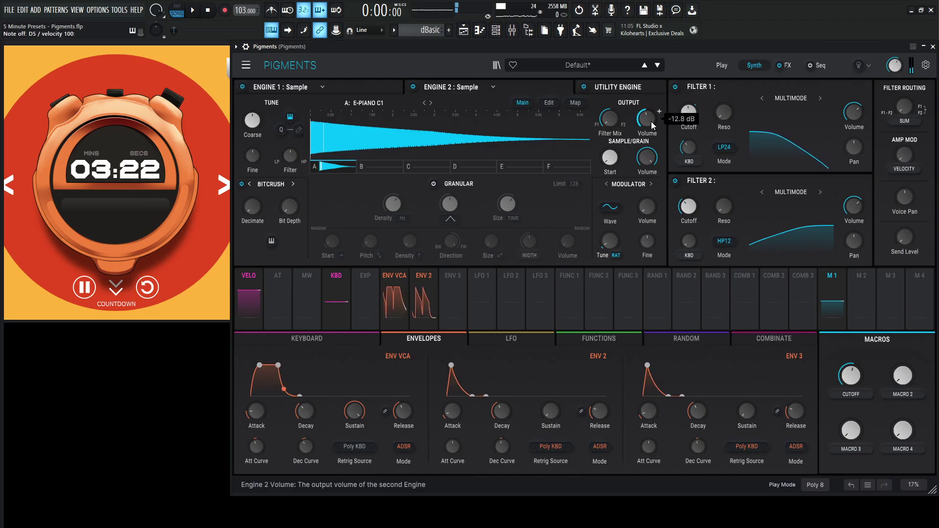
{"action": "key", "text": "space"}
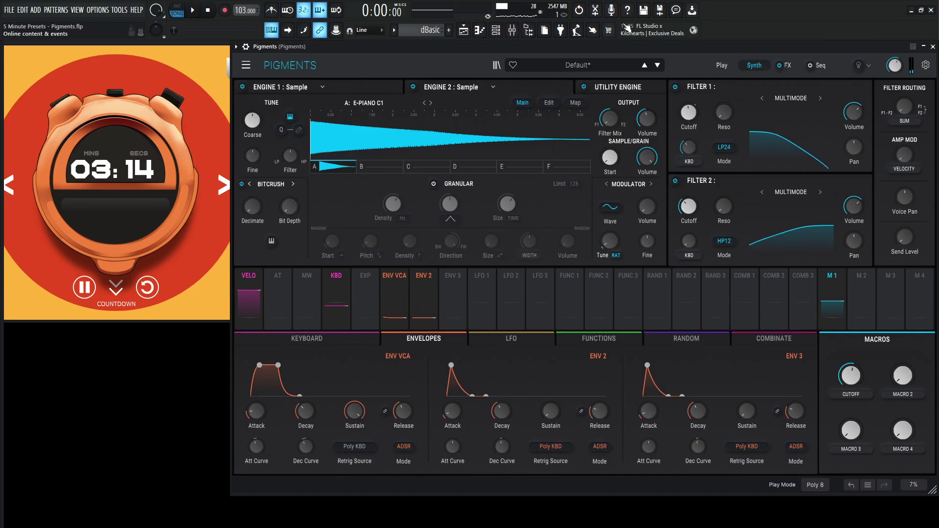
Change Filter 1 to the MS-20 type and lower the Cutoff macro to about 0.28.
{"action": "left_click", "coordinate": [786, 65]}
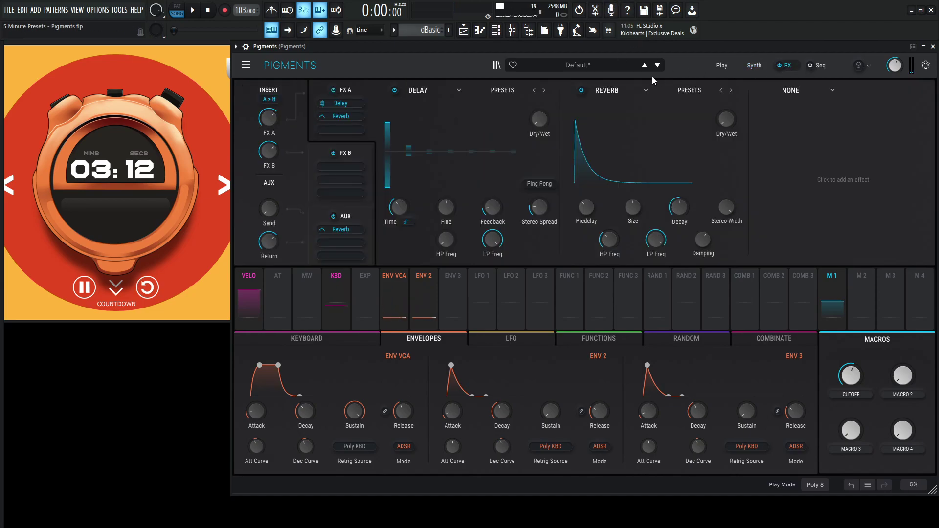
{"action": "left_click", "coordinate": [754, 65]}
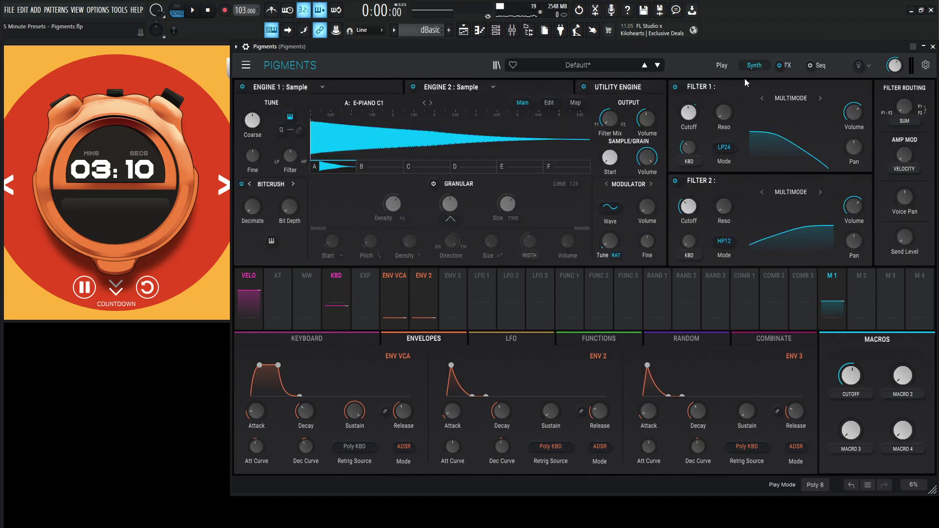
{"action": "left_click", "coordinate": [803, 98]}
{"action": "left_click", "coordinate": [748, 145]}
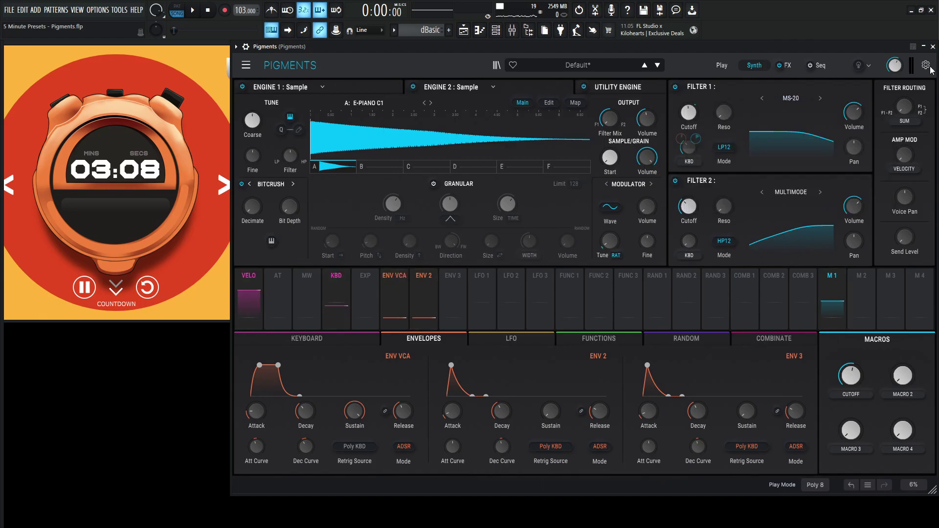
{"action": "key", "text": "i"}
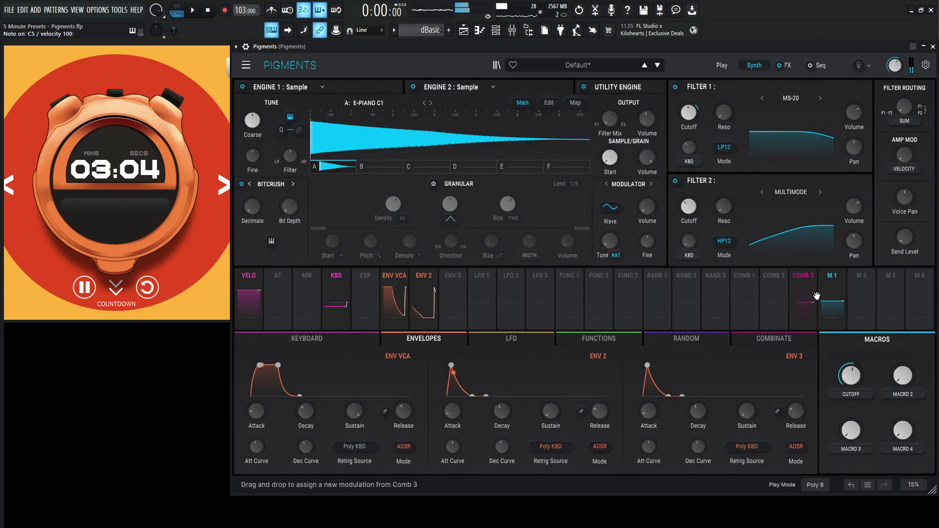
{"action": "left_click_drag", "start_coordinate": [851, 375], "coordinate": [852, 380]}
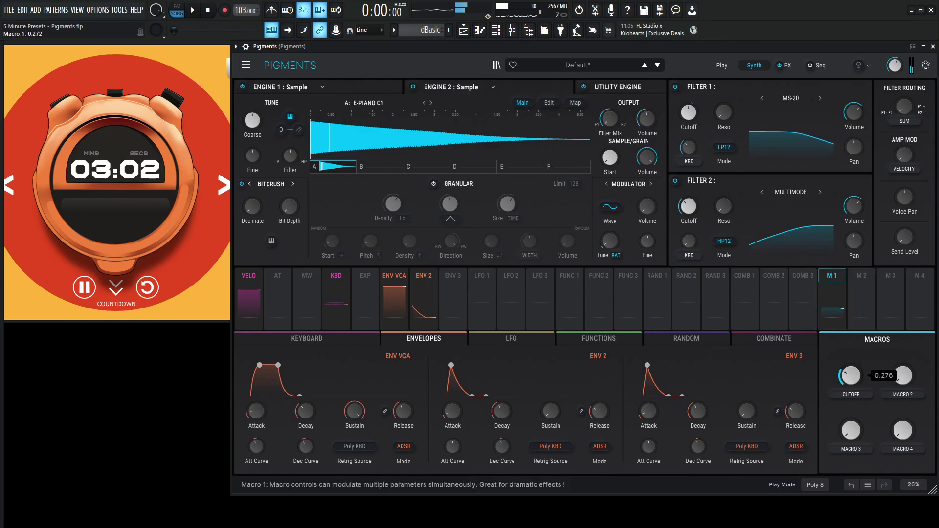
Replace the Delay in FX A's first slot with a Bitcrusher and set its dry/wet to 20%.
{"action": "left_click", "coordinate": [786, 66]}
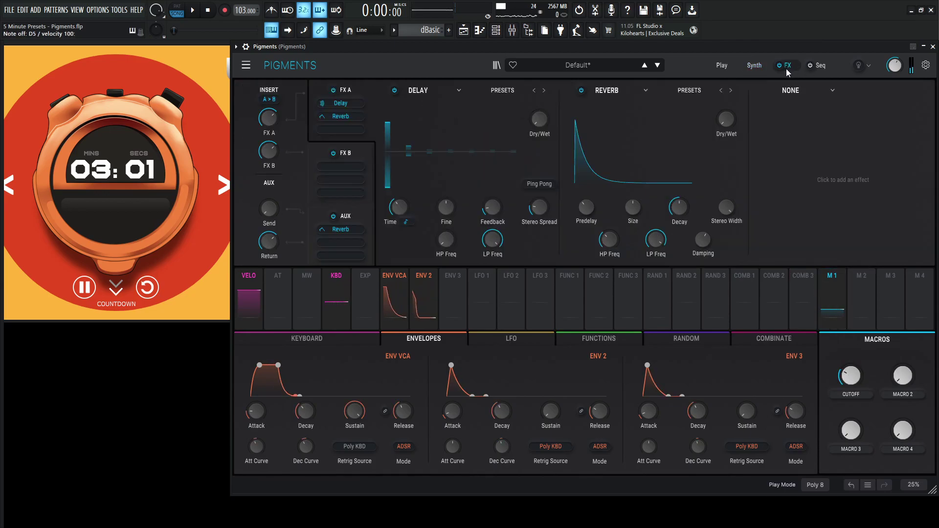
{"action": "left_click", "coordinate": [421, 91]}
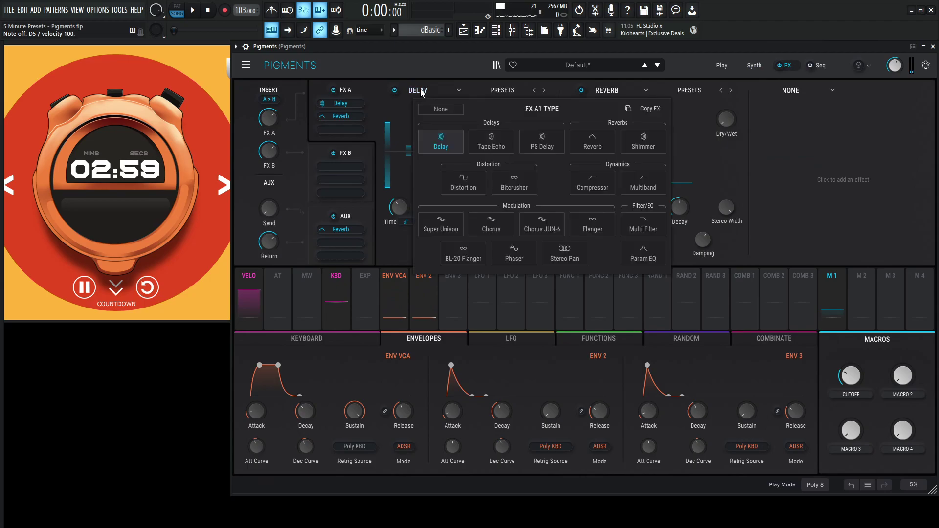
{"action": "left_click", "coordinate": [512, 191]}
{"action": "left_click_drag", "start_coordinate": [535, 125], "coordinate": [534, 121]}
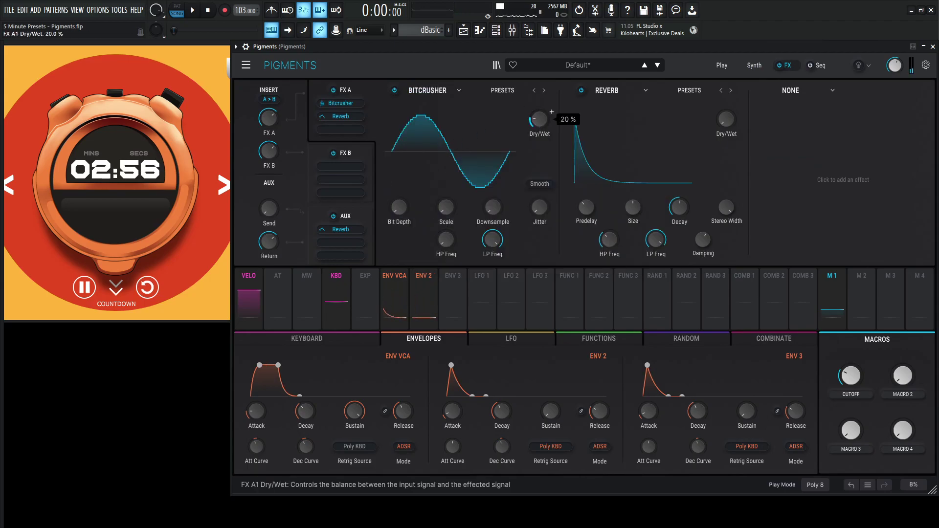
Set the Bitcrusher's bit depth to about 9.5 bits and downsample to about 4.1x, try Smooth mode and raise the jitter.
{"action": "left_click_drag", "start_coordinate": [402, 208], "coordinate": [402, 216]}
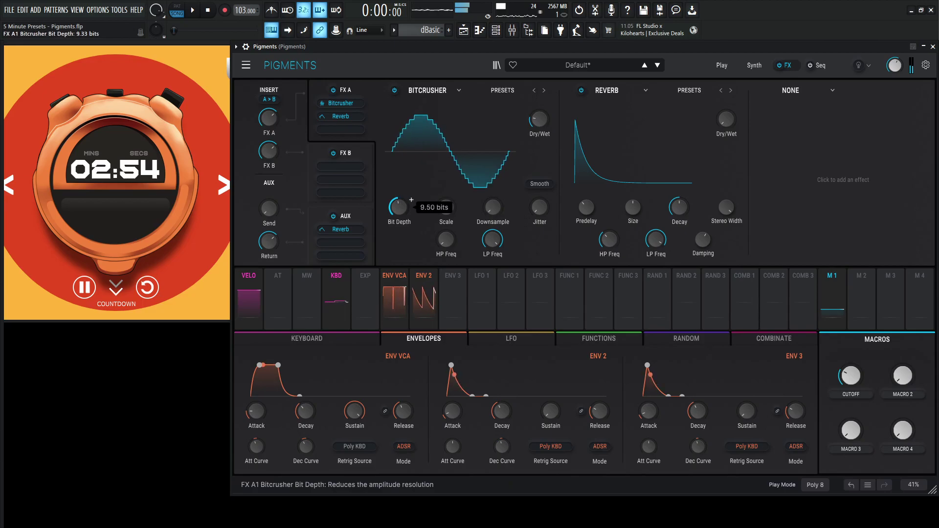
{"action": "left_click_drag", "start_coordinate": [493, 207], "coordinate": [506, 200]}
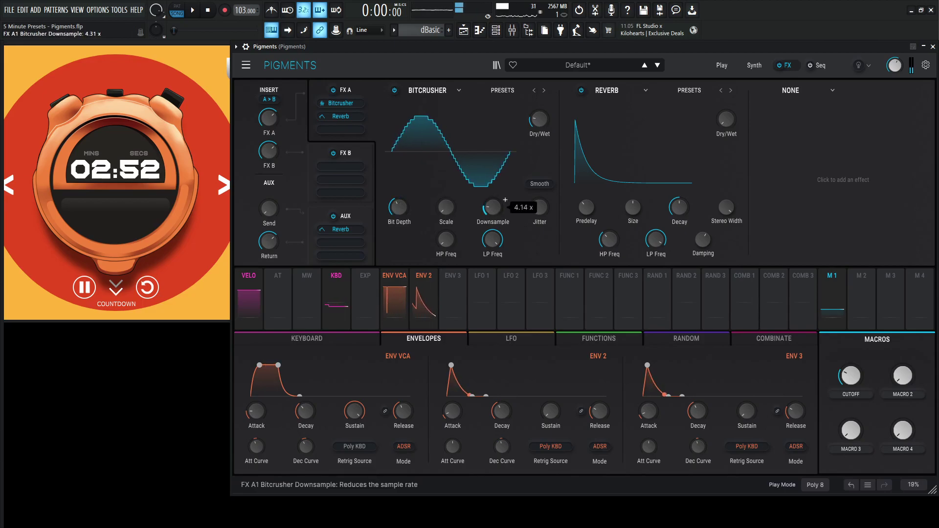
{"action": "left_click", "coordinate": [539, 184]}
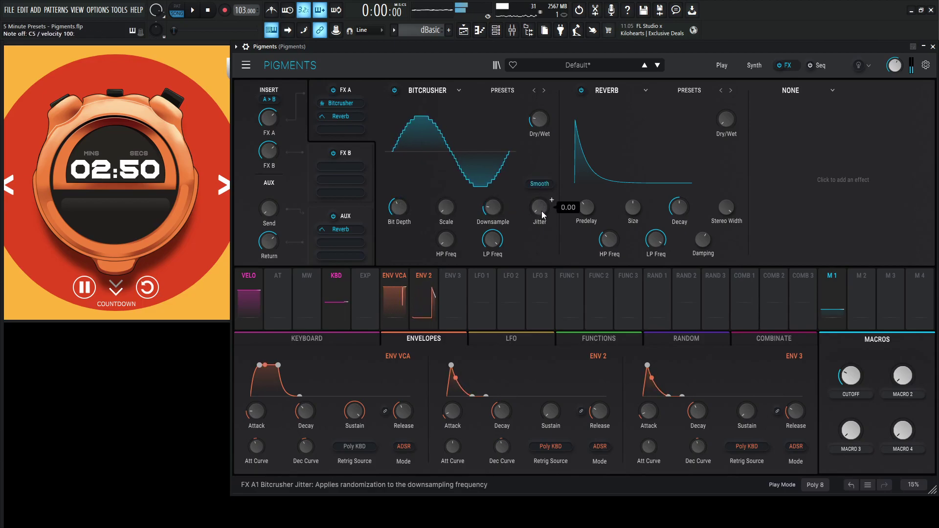
{"action": "left_click_drag", "start_coordinate": [541, 211], "coordinate": [542, 203]}
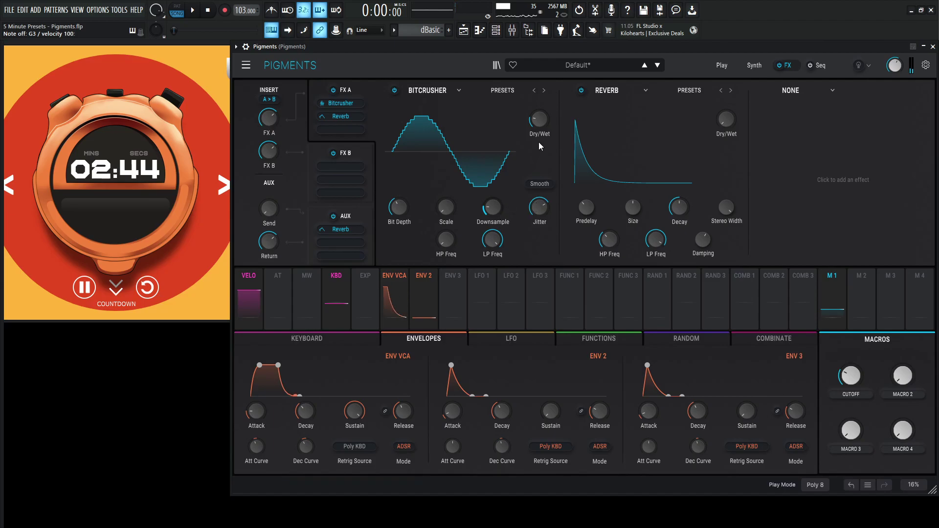
Replace FX A's Reverb with the Distortion effect at 29% dry/wet, and soften the Bitcrusher to 12.0 bits with less downsampling.
{"action": "left_click", "coordinate": [611, 90]}
{"action": "left_click", "coordinate": [656, 191]}
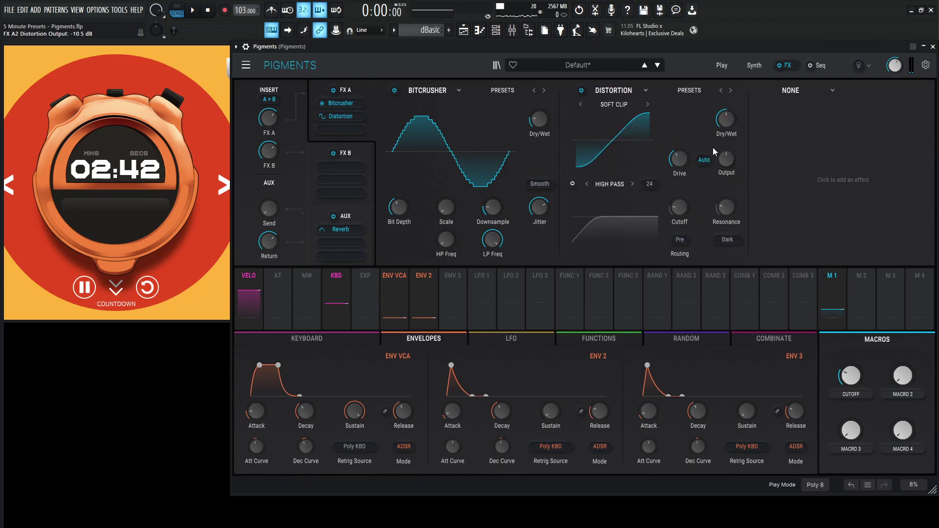
{"action": "left_click", "coordinate": [648, 104]}
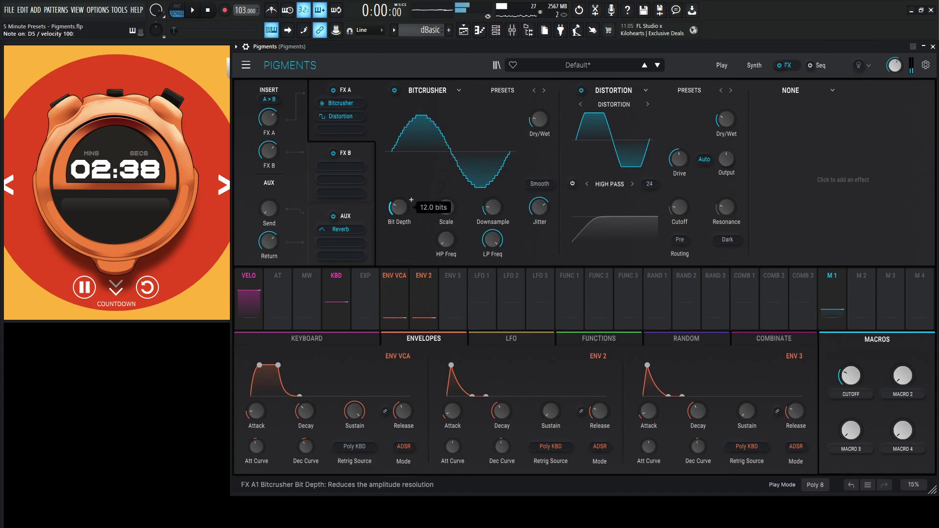
{"action": "left_click_drag", "start_coordinate": [493, 208], "coordinate": [492, 203]}
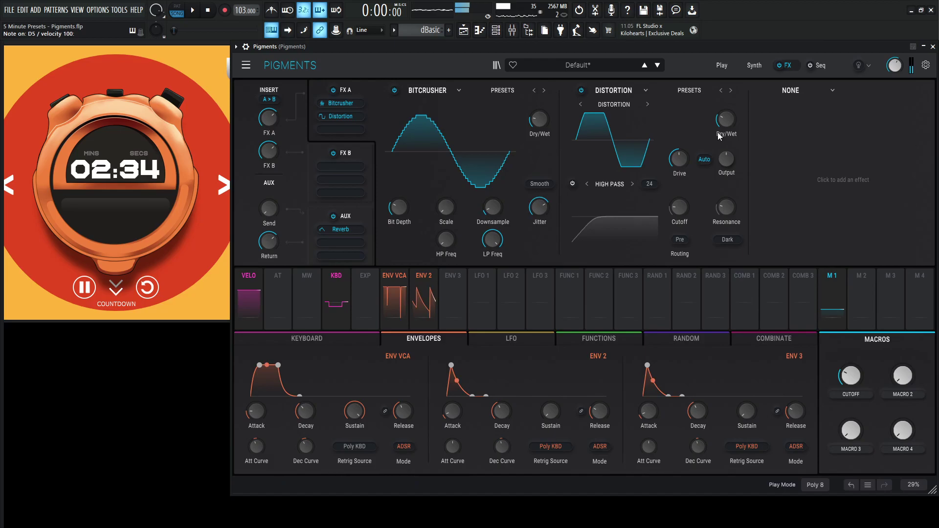
{"action": "left_click_drag", "start_coordinate": [726, 120], "coordinate": [726, 119]}
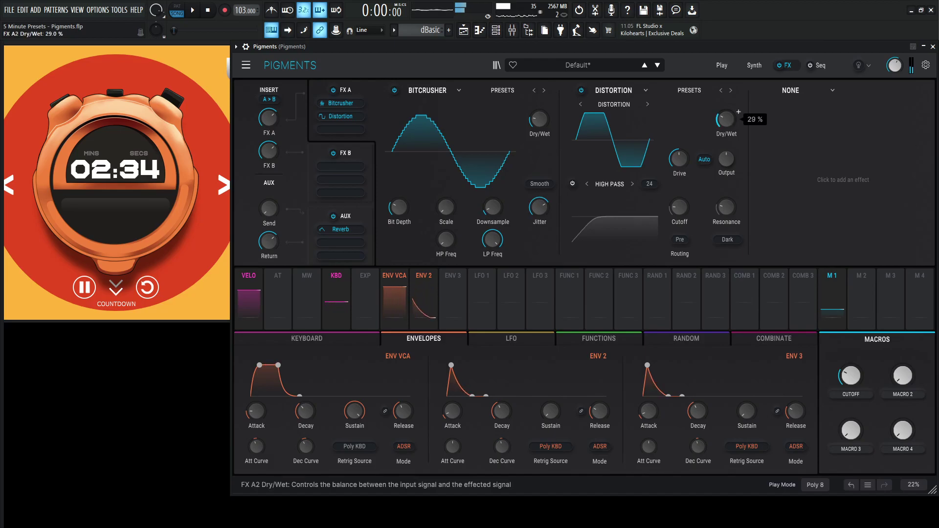
Switch the distortion type to Tape, adjust its drive and reduce the Bitcrusher's jitter.
{"action": "left_click", "coordinate": [648, 104]}
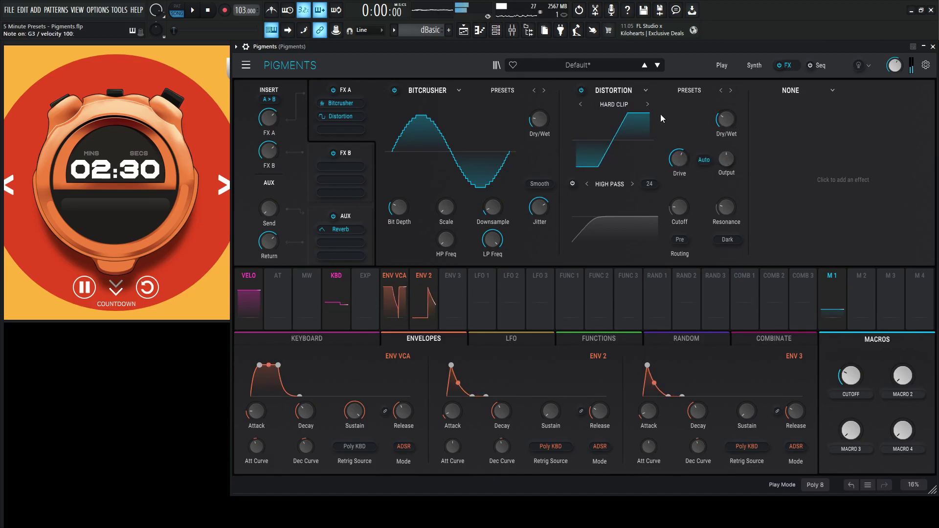
{"action": "left_click", "coordinate": [647, 104]}
{"action": "left_click_drag", "start_coordinate": [684, 161], "coordinate": [678, 164]}
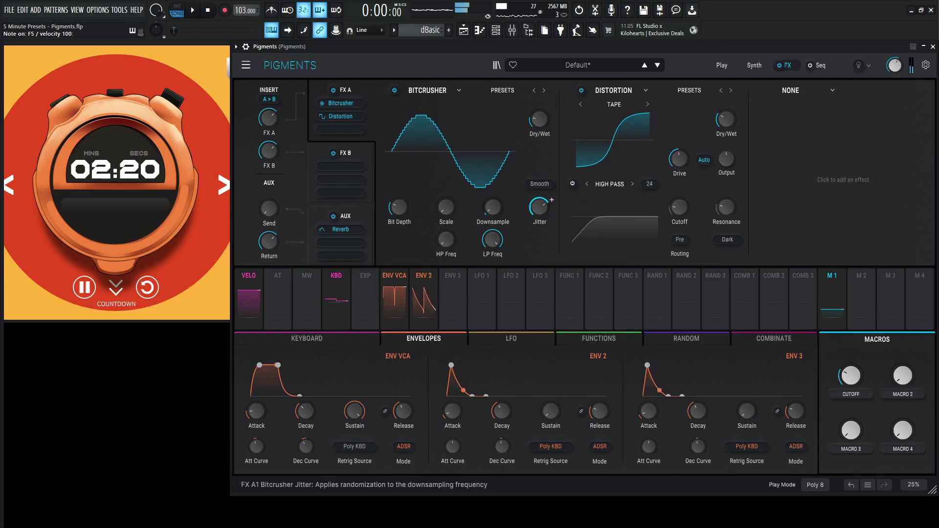
{"action": "left_click_drag", "start_coordinate": [540, 207], "coordinate": [541, 210]}
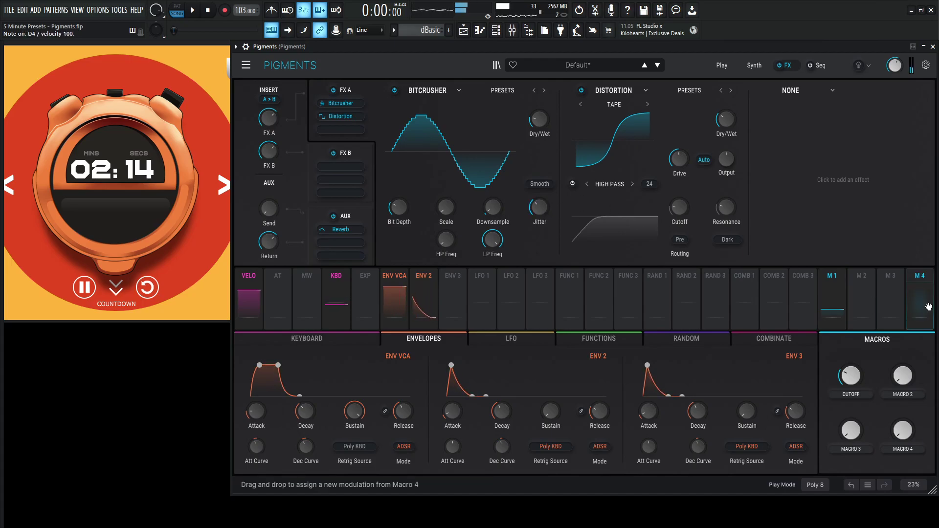
Turn the Cutoff macro fully down and set Filter 1's cutoff to about 379 Hz.
{"action": "left_click", "coordinate": [753, 65]}
{"action": "mouse_move", "coordinate": [701, 105]}
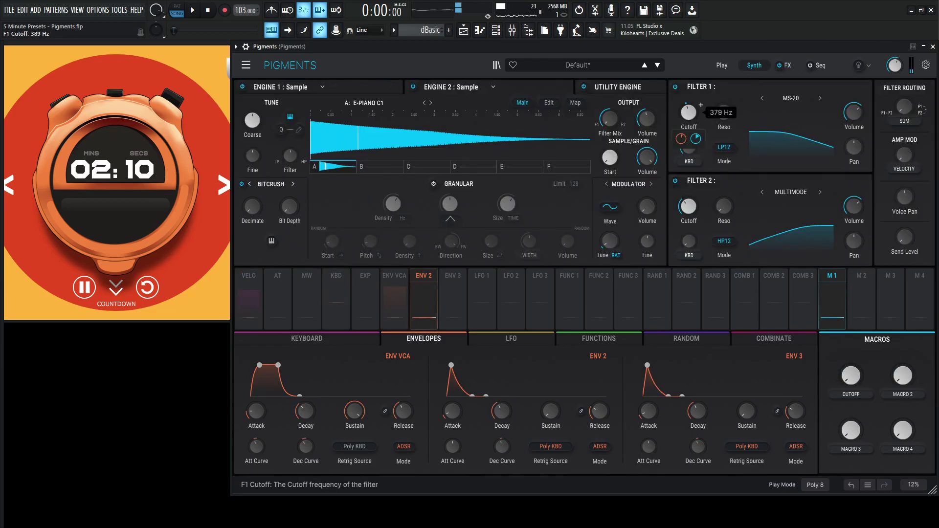
Add a Param EQ to FX A's third slot, cutting Peak 1 slightly and boosting a higher-placed Peak 2 by about 2.28 dB.
{"action": "left_click", "coordinate": [787, 65]}
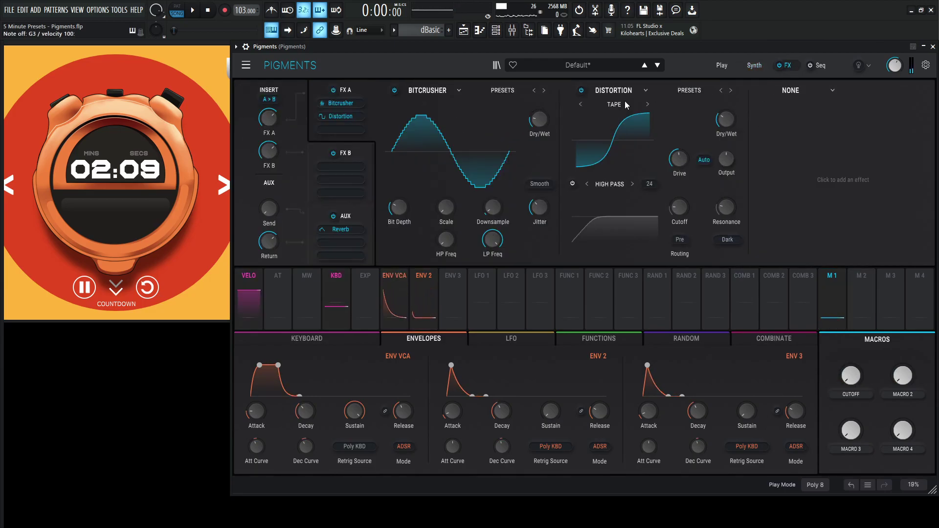
{"action": "left_click", "coordinate": [795, 104]}
{"action": "left_click", "coordinate": [835, 142]}
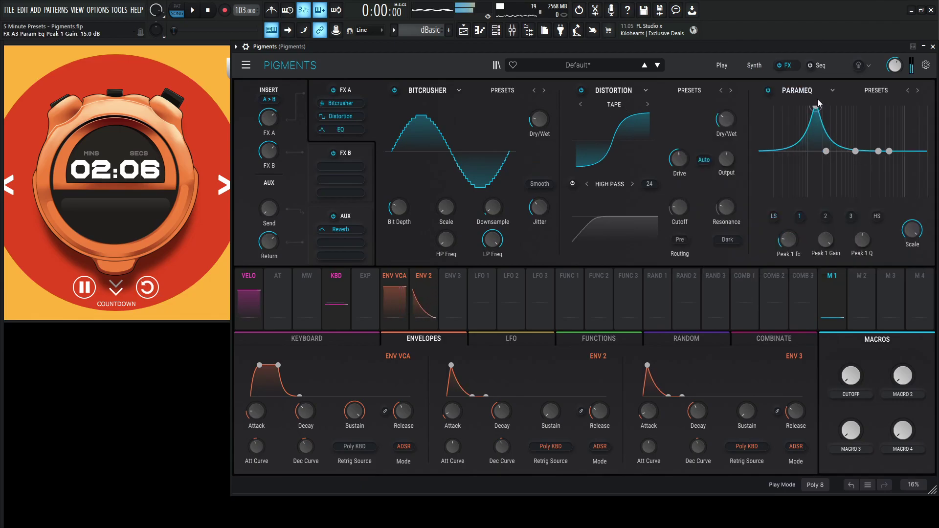
{"action": "left_click_drag", "start_coordinate": [818, 103], "coordinate": [824, 109]}
{"action": "left_click_drag", "start_coordinate": [826, 240], "coordinate": [834, 234]}
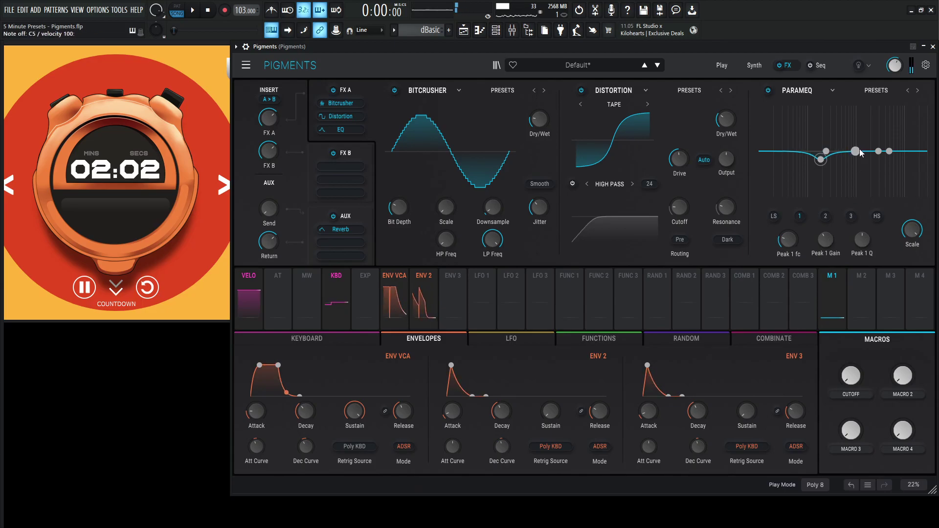
{"action": "left_click_drag", "start_coordinate": [829, 241], "coordinate": [831, 223]}
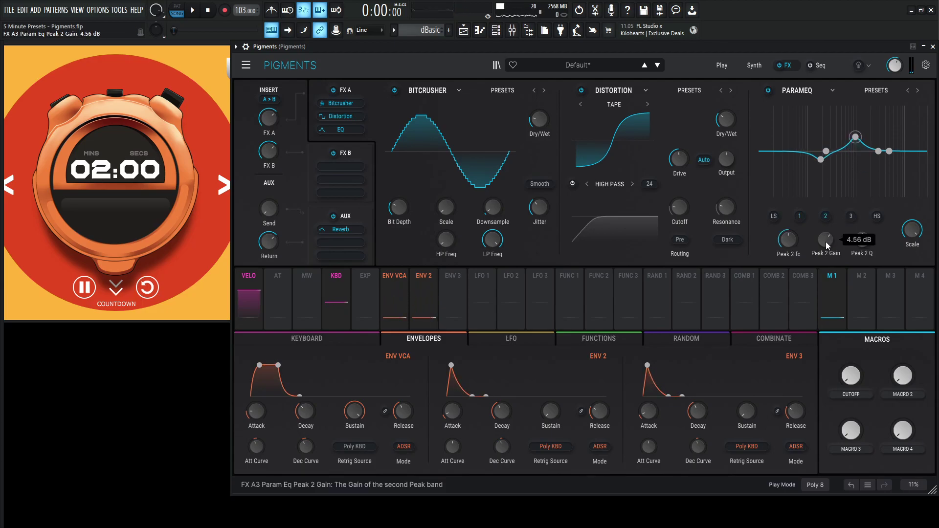
{"action": "left_click_drag", "start_coordinate": [791, 248], "coordinate": [828, 243]}
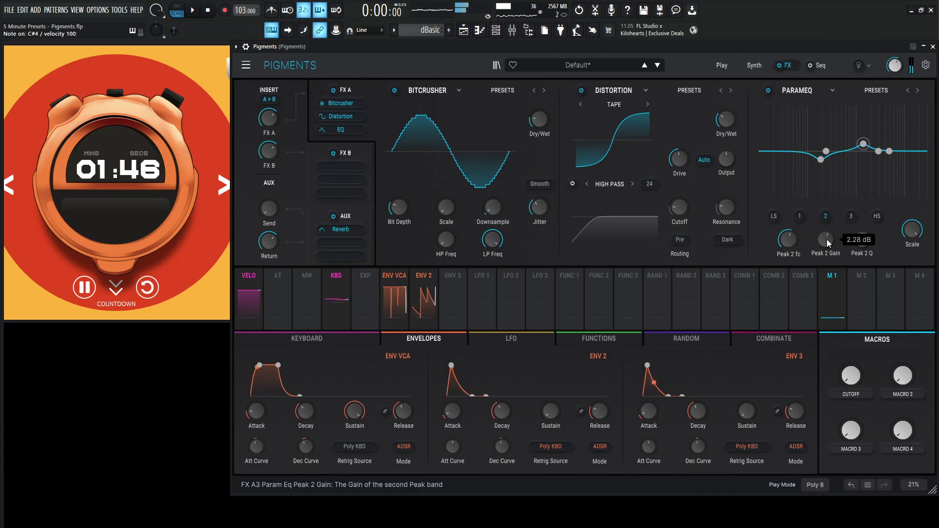
Add a Delay with adjusted time and 10% dry/wet to FX B, followed by a Reverb in the second slot.
{"action": "left_click", "coordinate": [356, 166]}
{"action": "left_click", "coordinate": [441, 90]}
{"action": "left_click", "coordinate": [442, 148]}
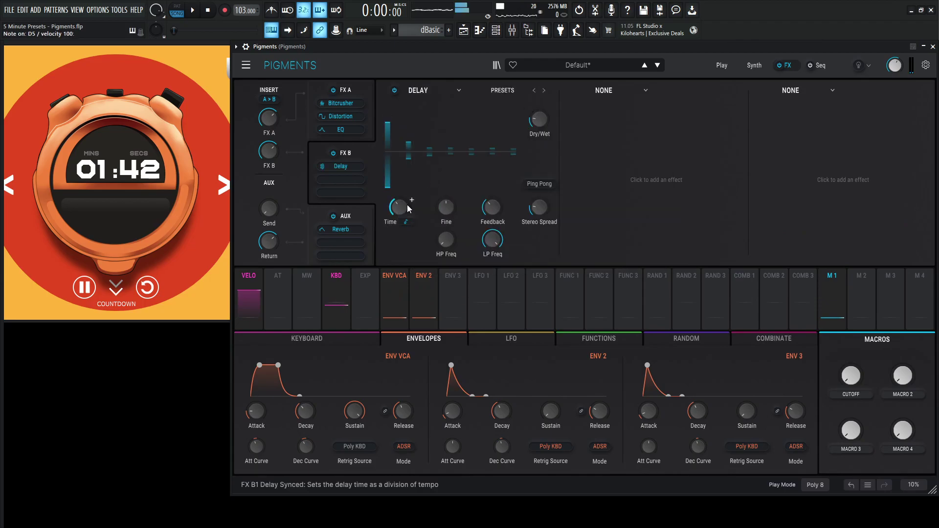
{"action": "left_click_drag", "start_coordinate": [400, 206], "coordinate": [419, 216]}
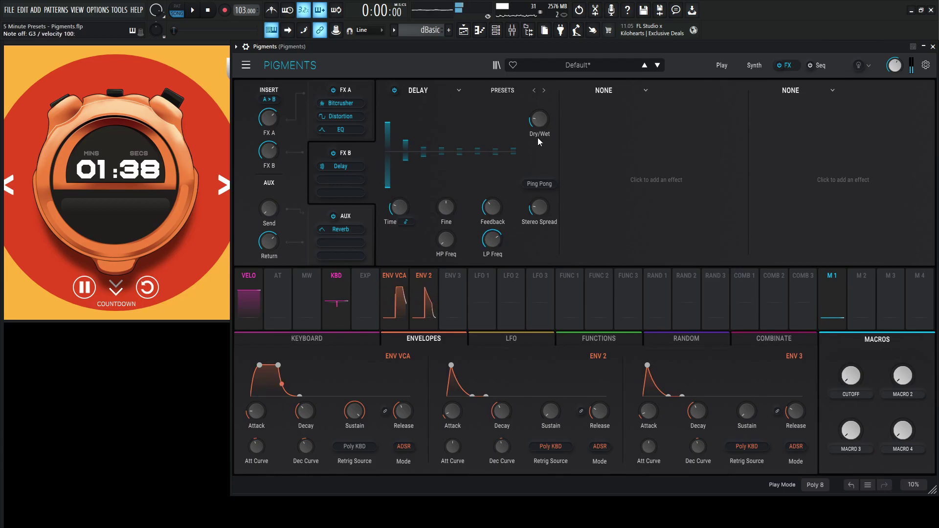
{"action": "left_click_drag", "start_coordinate": [538, 139], "coordinate": [538, 166]}
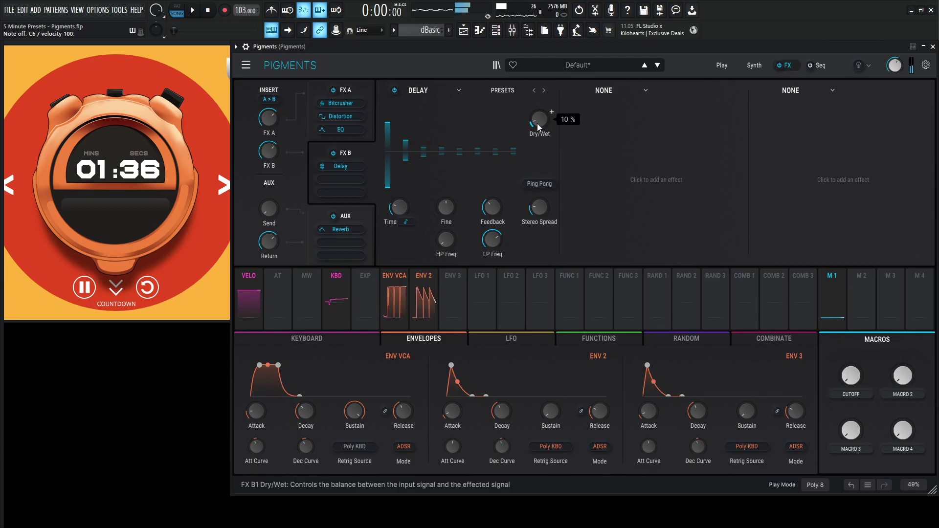
{"action": "left_click", "coordinate": [605, 90]}
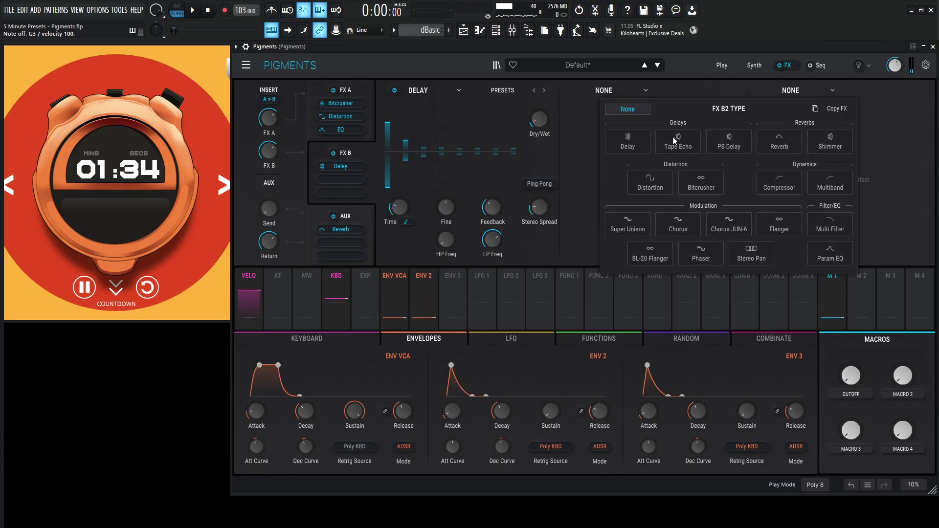
{"action": "left_click", "coordinate": [773, 143]}
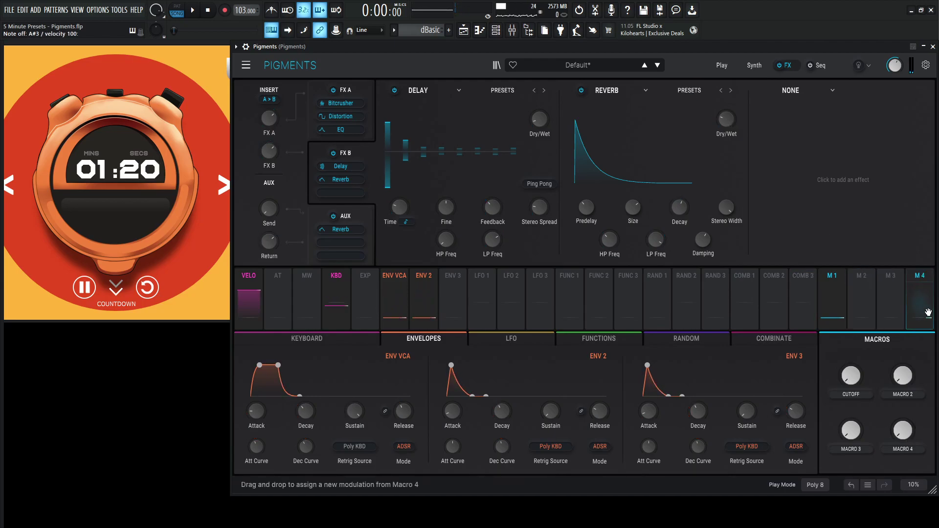
Assign Macro 4 to the dry/wet of the Delay (0.12), Reverb (0.24), Bitcrusher and Distortion (0.27), with base Delay, Reverb and Distortion mixes at 0%.
{"action": "left_click_drag", "start_coordinate": [520, 106], "coordinate": [538, 139]}
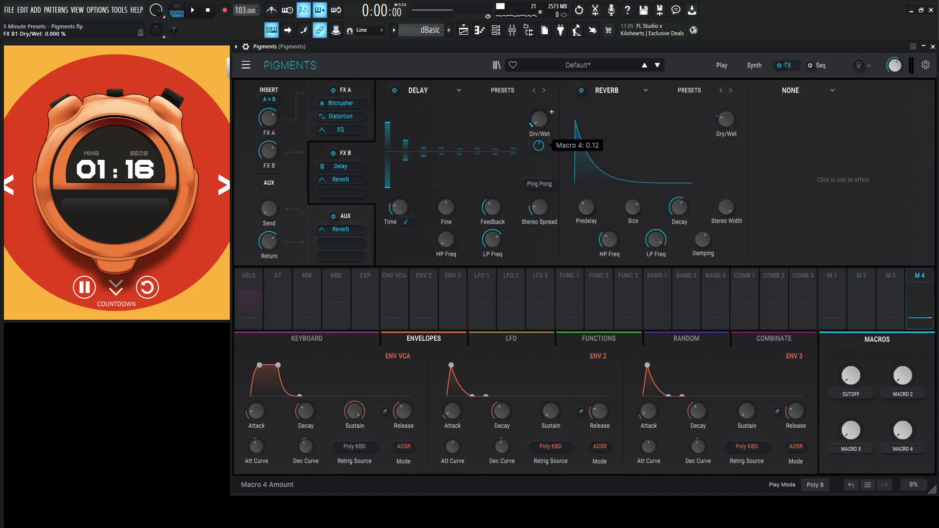
{"action": "mouse_move", "coordinate": [729, 121]}
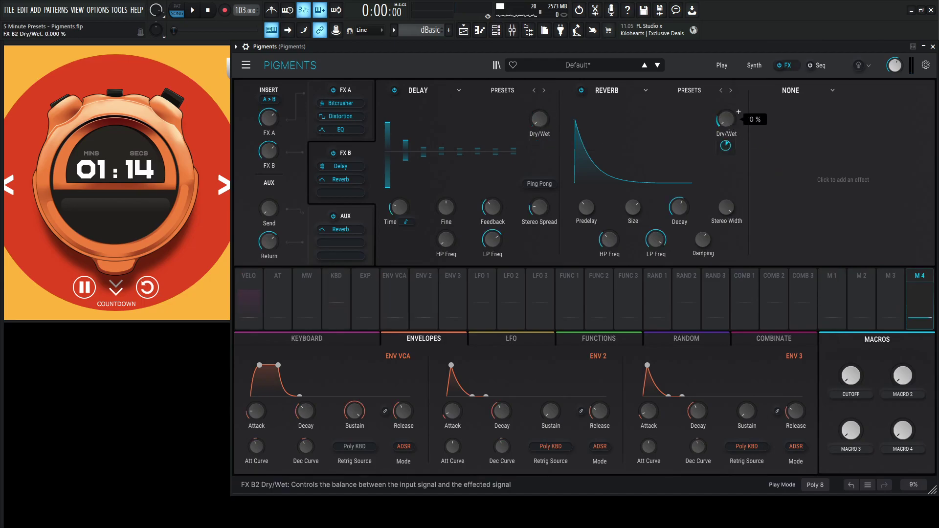
{"action": "mouse_move", "coordinate": [727, 146]}
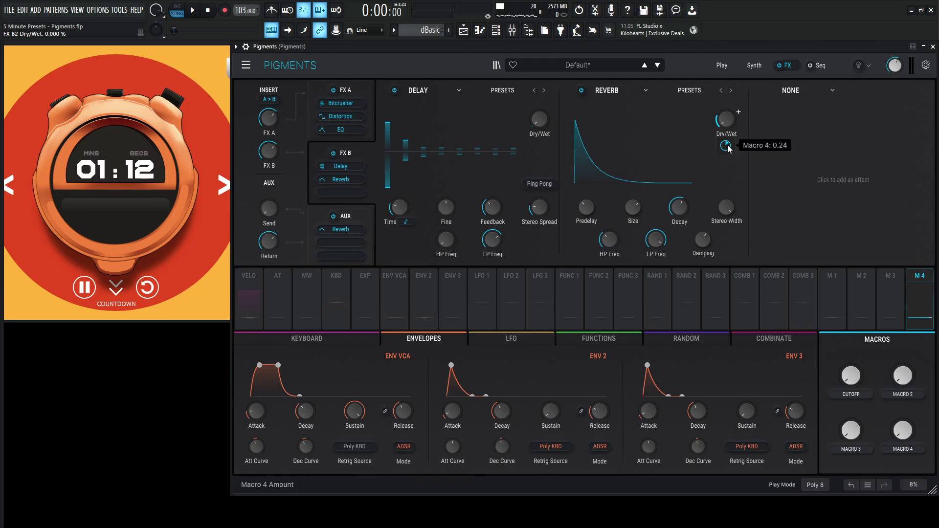
{"action": "left_click", "coordinate": [348, 87]}
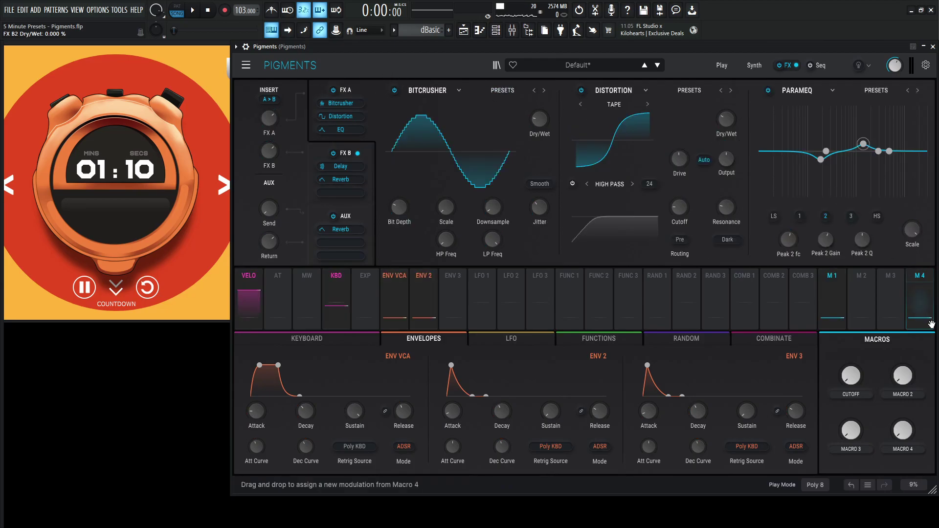
{"action": "left_click_drag", "start_coordinate": [855, 264], "coordinate": [541, 119]}
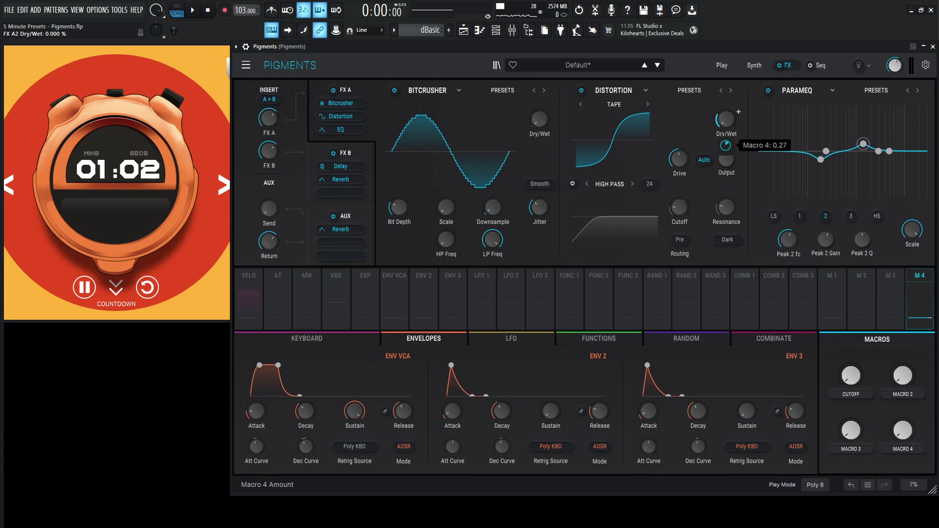
Turn Macro 4 up to 1.00 and rename it "fx".
{"action": "left_click_drag", "start_coordinate": [903, 430], "coordinate": [902, 342]}
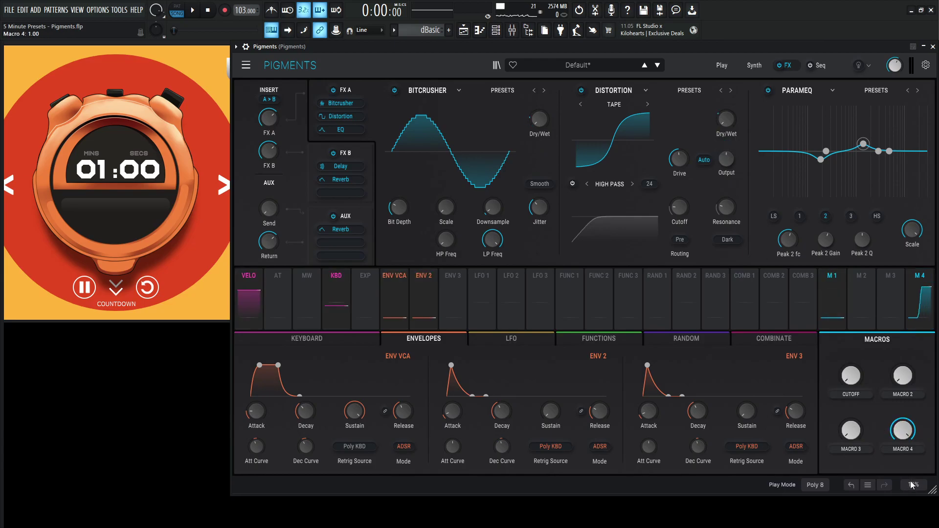
{"action": "double_click", "coordinate": [914, 450]}
{"action": "type", "text": "fx"}
{"action": "key", "text": "Return"}
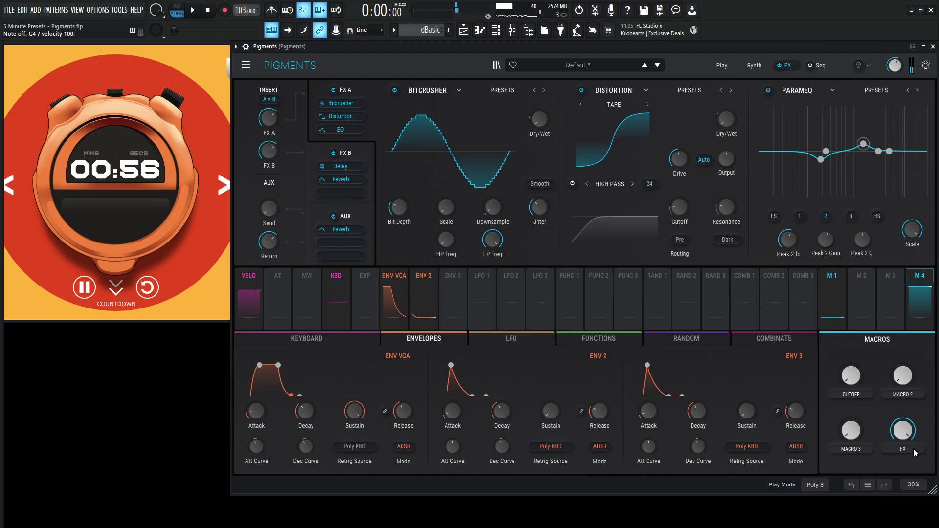
Enable Noise 1 with White Noise (Wide) in the Utility Engine, shift its filter mix towards Filter 2 and lower its volume.
{"action": "left_click", "coordinate": [757, 67]}
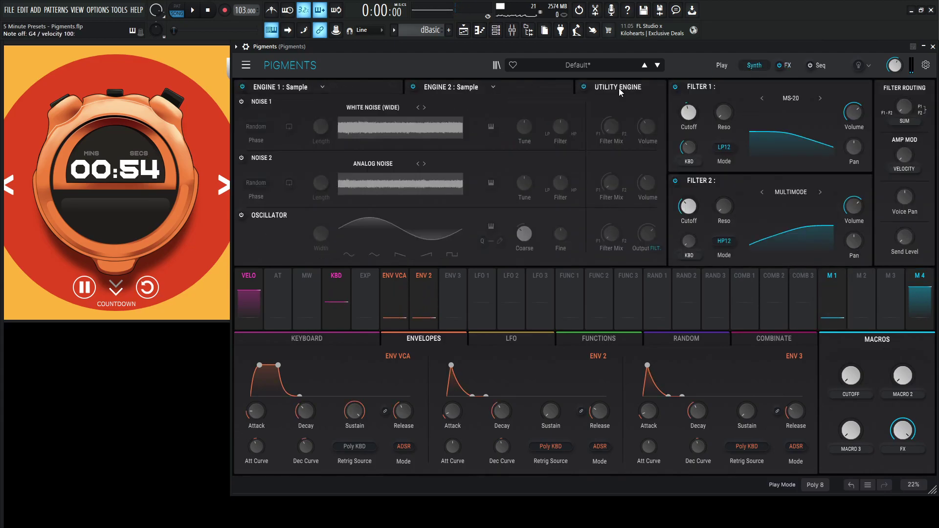
{"action": "left_click", "coordinate": [241, 101]}
{"action": "left_click_drag", "start_coordinate": [620, 142], "coordinate": [621, 120]}
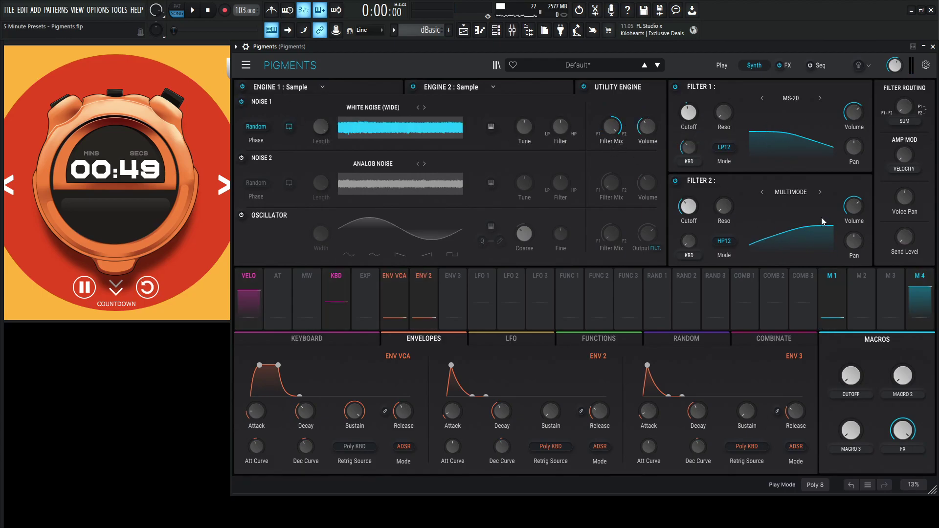
{"action": "left_click_drag", "start_coordinate": [653, 126], "coordinate": [649, 138]}
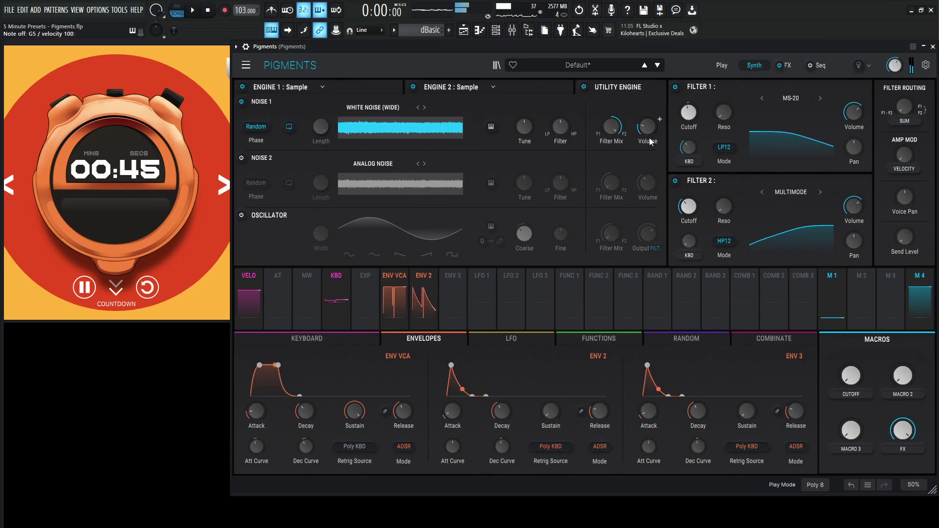
Enable Noise 2 with Analog Noise, shift its filter mix towards Filter 2 and lower both noise volumes fully, Noise 1 to -70.0 dB.
{"action": "left_click_drag", "start_coordinate": [654, 127], "coordinate": [653, 132]}
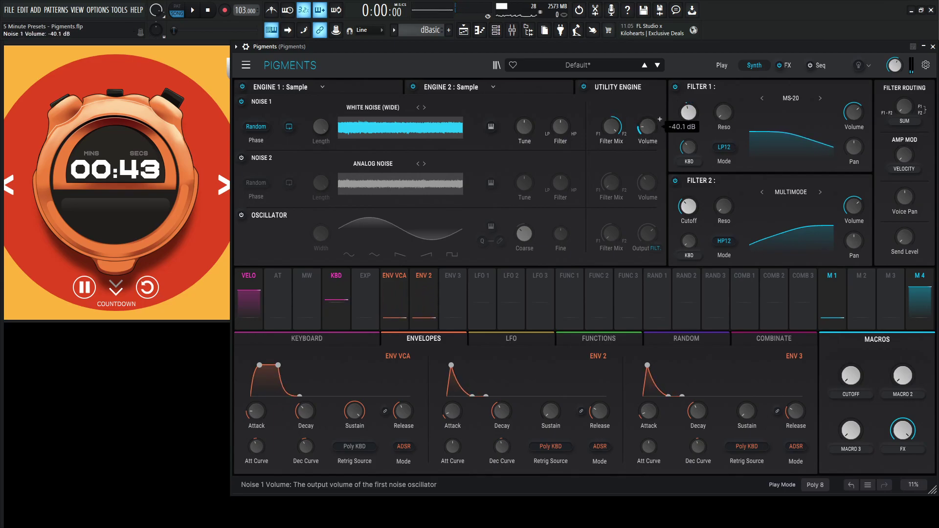
{"action": "left_click", "coordinate": [469, 184]}
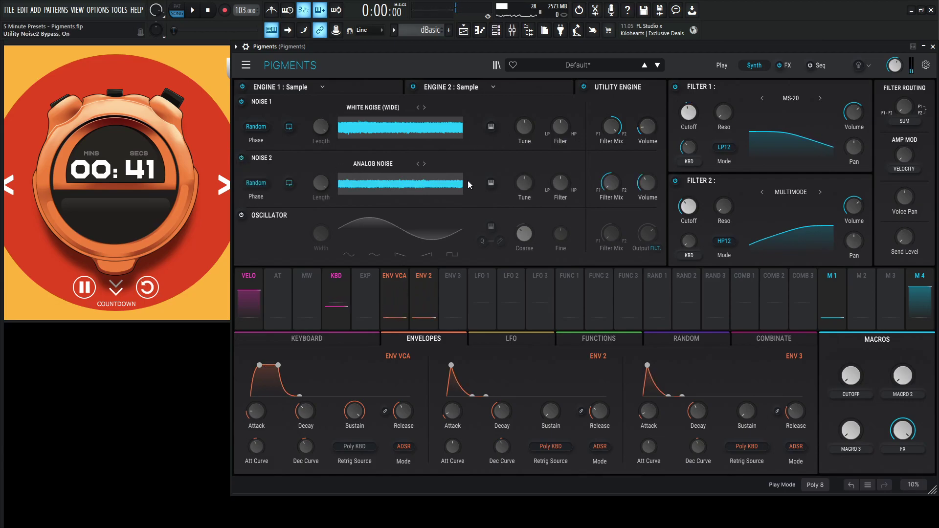
{"action": "left_click_drag", "start_coordinate": [626, 198], "coordinate": [648, 206]}
{"action": "left_click_drag", "start_coordinate": [648, 131], "coordinate": [647, 152]}
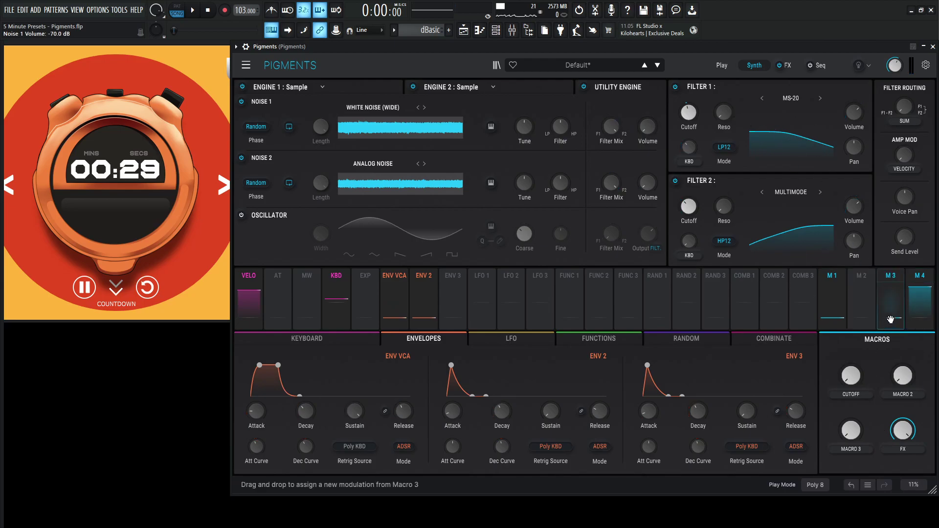
Assign Macro 3 to the volumes of Noise 1 and Noise 2 and turn the macro fully up.
{"action": "left_click_drag", "start_coordinate": [891, 319], "coordinate": [639, 129]}
{"action": "left_click_drag", "start_coordinate": [888, 303], "coordinate": [641, 185]}
{"action": "mouse_move", "coordinate": [903, 376]}
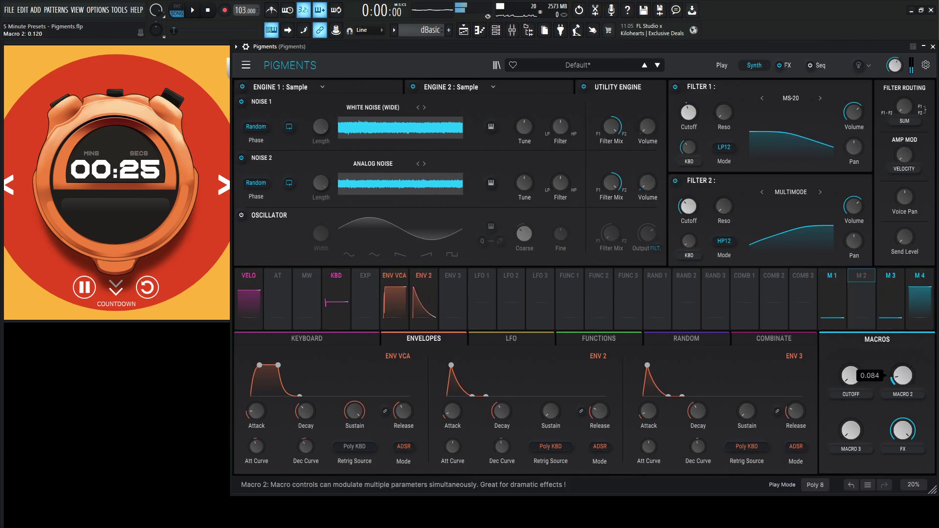
{"action": "left_click_drag", "start_coordinate": [851, 430], "coordinate": [851, 365]}
Rename Macro 3 as "noise".
{"action": "double_click", "coordinate": [856, 449]}
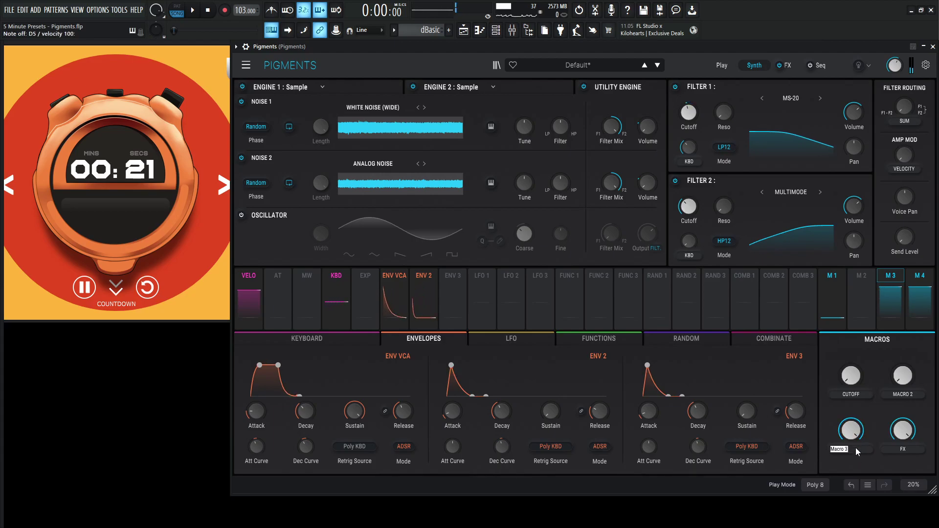
{"action": "type", "text": "noise"}
{"action": "key", "text": "Return"}
Rename Macro 2 as "res" and assign it to the resonance of Filter 1.
{"action": "double_click", "coordinate": [900, 395]}
{"action": "type", "text": "tre"}
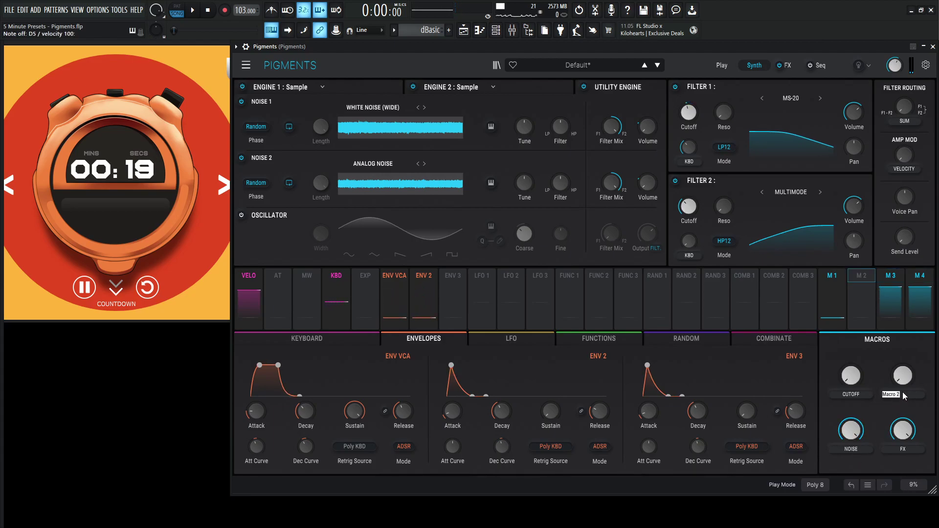
{"action": "key", "text": "Return"}
{"action": "key", "text": "Return"}
{"action": "left_click_drag", "start_coordinate": [863, 308], "coordinate": [724, 117]}
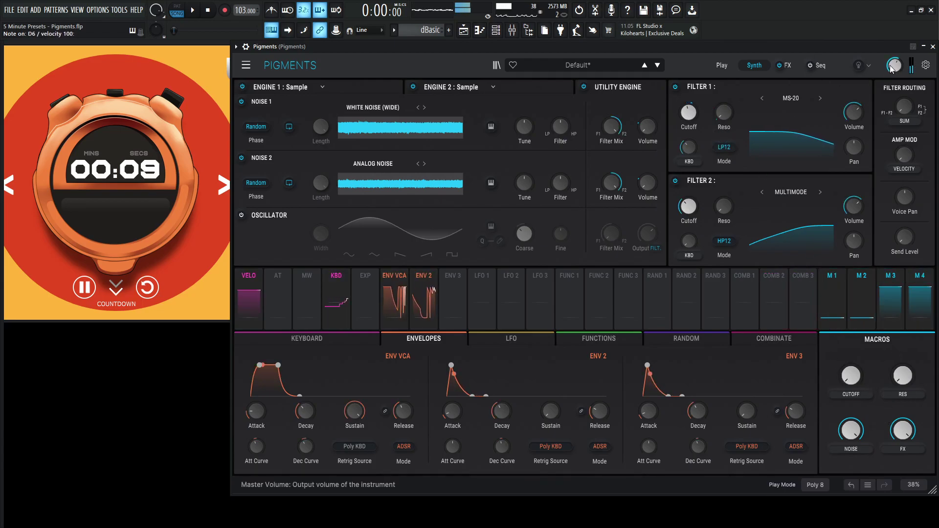
Adjust the master volume slightly and lower the Noise macro to about half.
{"action": "left_click_drag", "start_coordinate": [895, 65], "coordinate": [895, 69]}
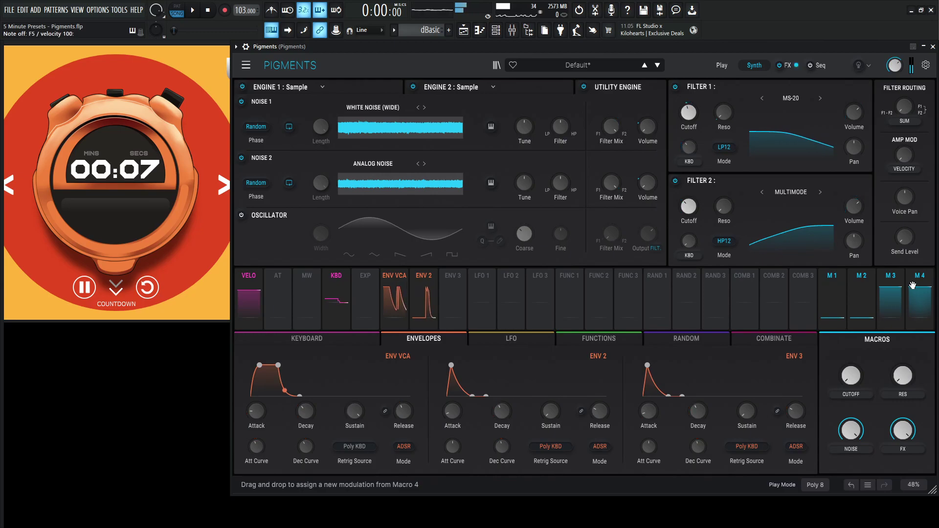
{"action": "left_click_drag", "start_coordinate": [858, 430], "coordinate": [859, 437]}
{"action": "mouse_move", "coordinate": [860, 437]}
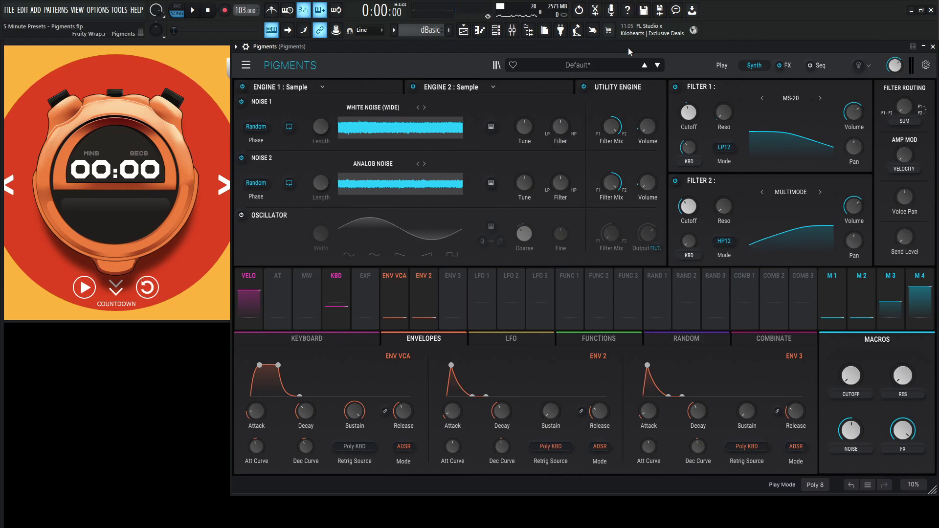
Raise the main level of Fruity parametric EQ 2 on the Master mixer track to 6.4 dB and return to Pigments.
{"action": "left_click", "coordinate": [512, 30]}
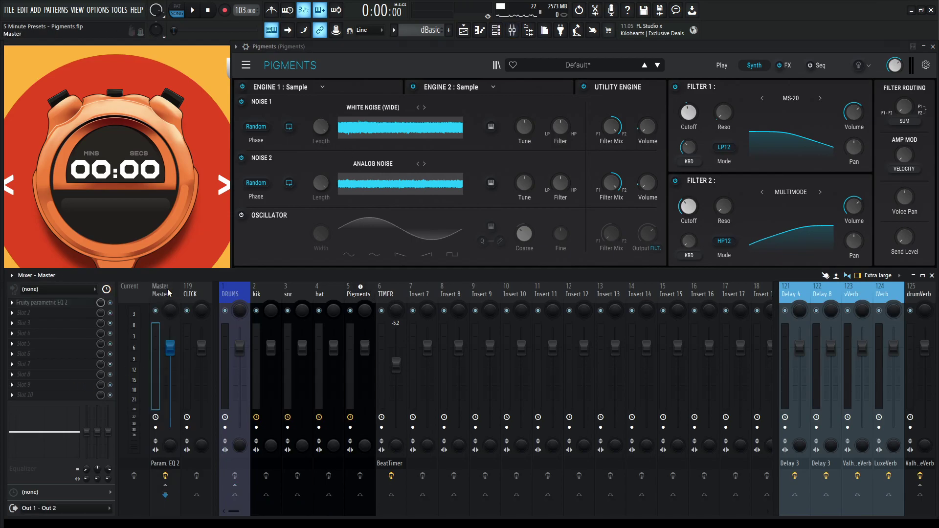
{"action": "left_click", "coordinate": [86, 303]}
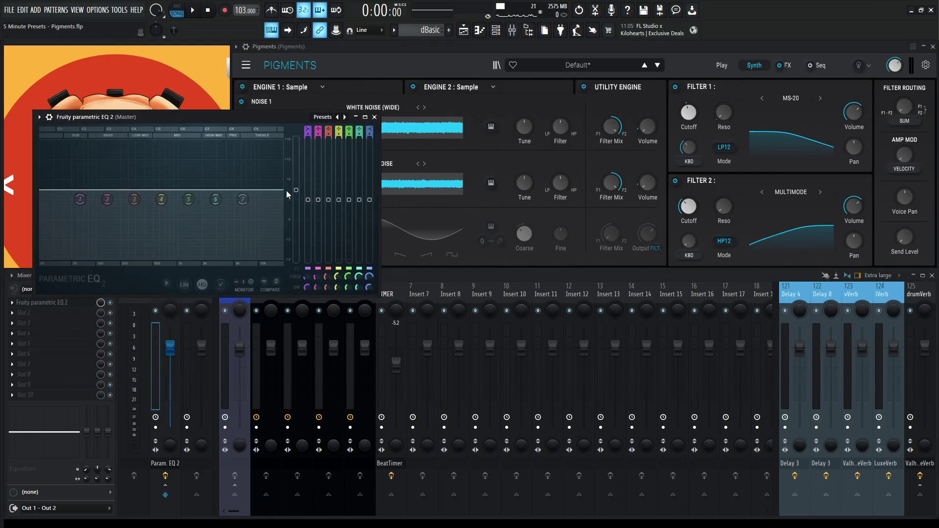
{"action": "left_click_drag", "start_coordinate": [299, 190], "coordinate": [299, 178]}
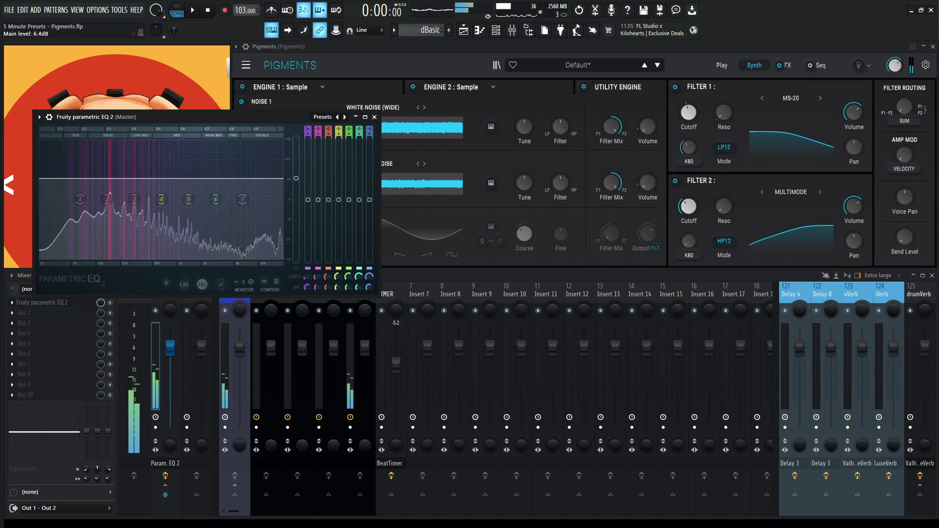
{"action": "left_click", "coordinate": [372, 183]}
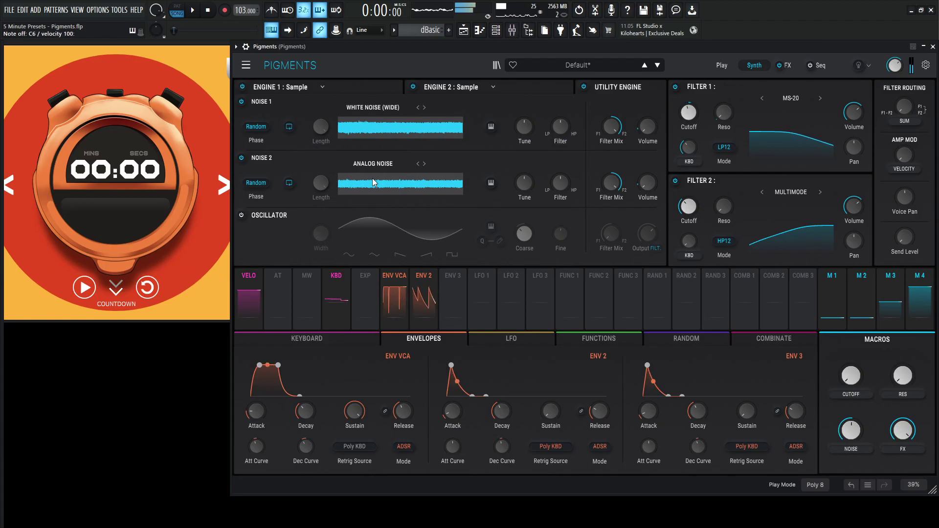
Play low and high notes and chords to audition the finished piano preset.
{"action": "key", "text": "z"}
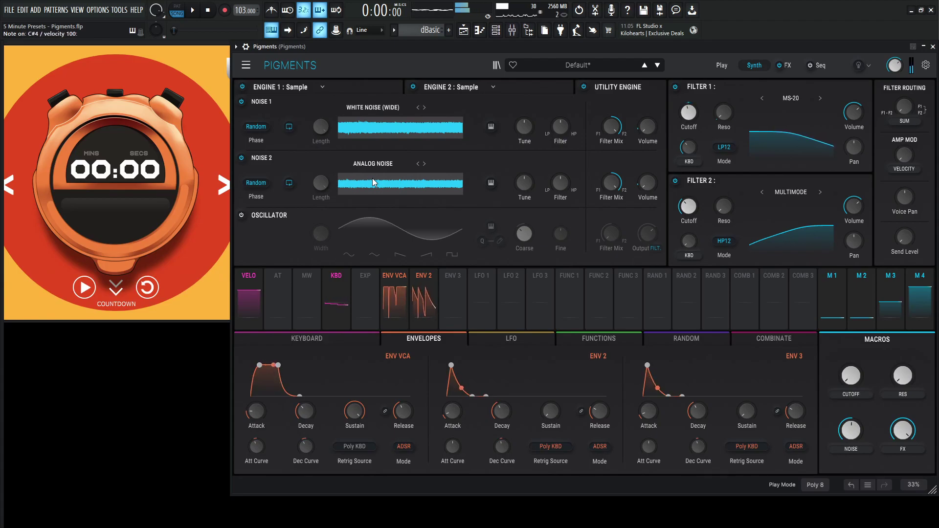
{"action": "key", "text": "s"}
{"action": "key", "text": "x"}
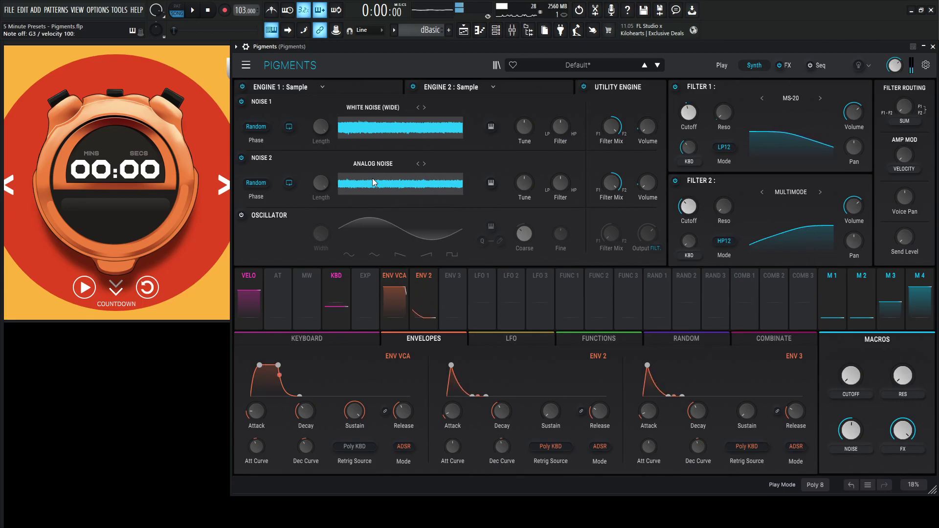
{"action": "key", "text": "t"}
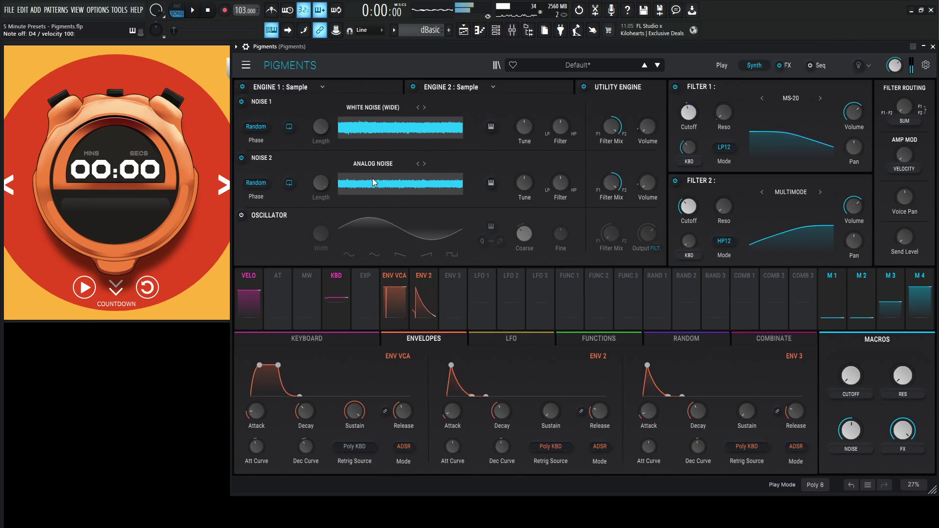
{"action": "key", "text": "s"}
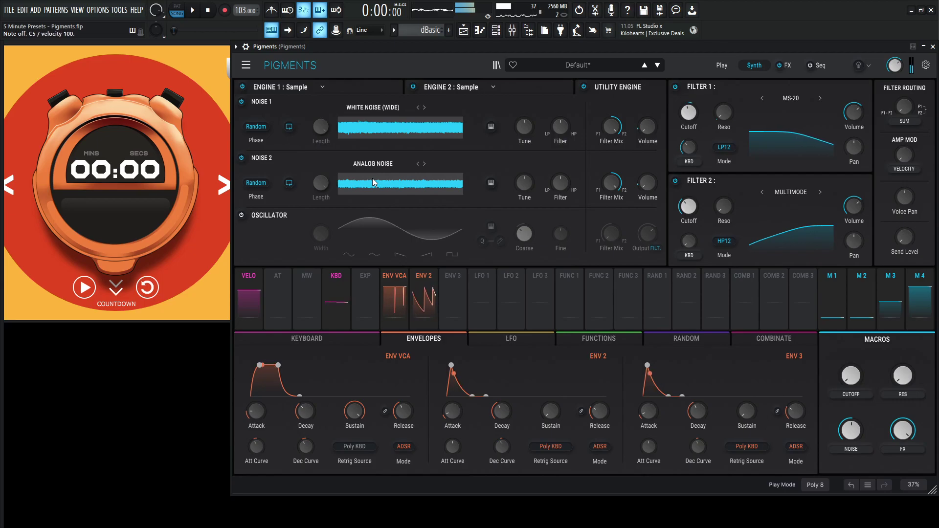
{"action": "key", "text": "b"}
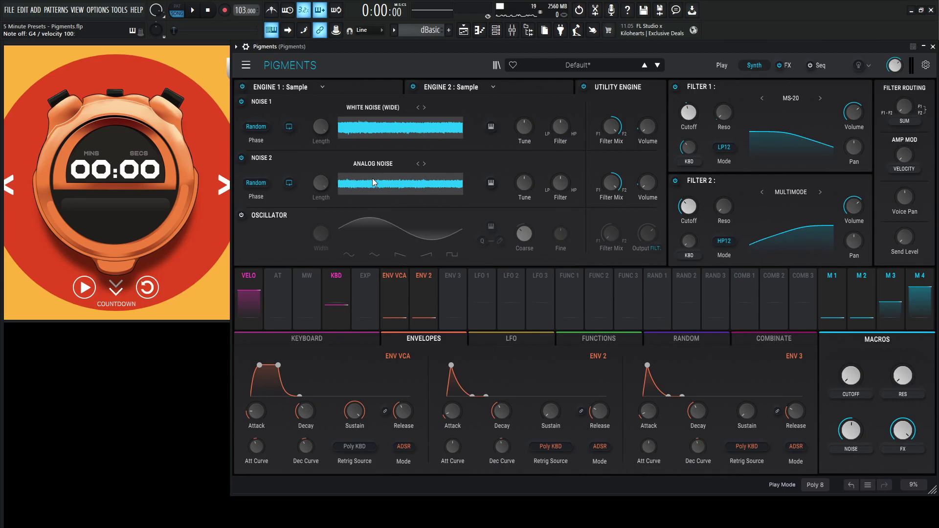
{"action": "key", "text": "i"}
{"action": "key", "text": "o"}
{"action": "key", "text": "i"}
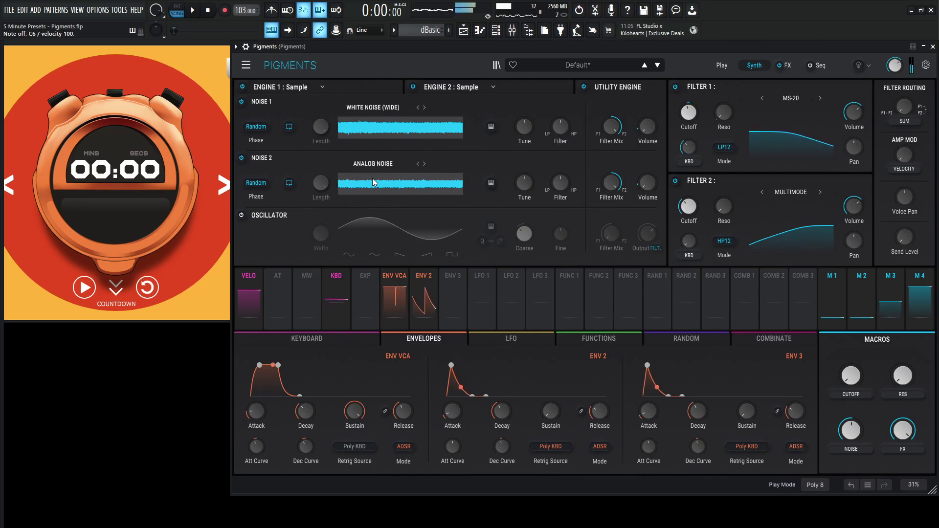
{"action": "key", "text": "b"}
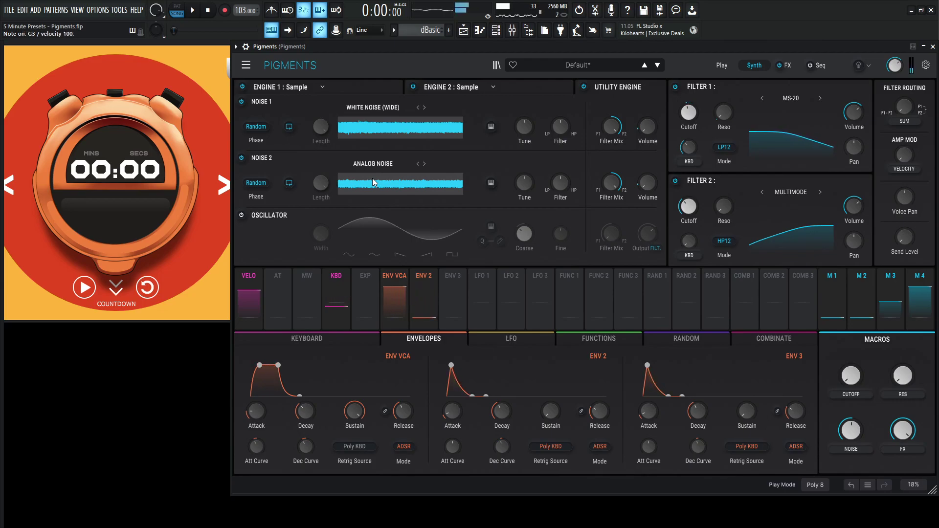
{"action": "key", "text": "i"}
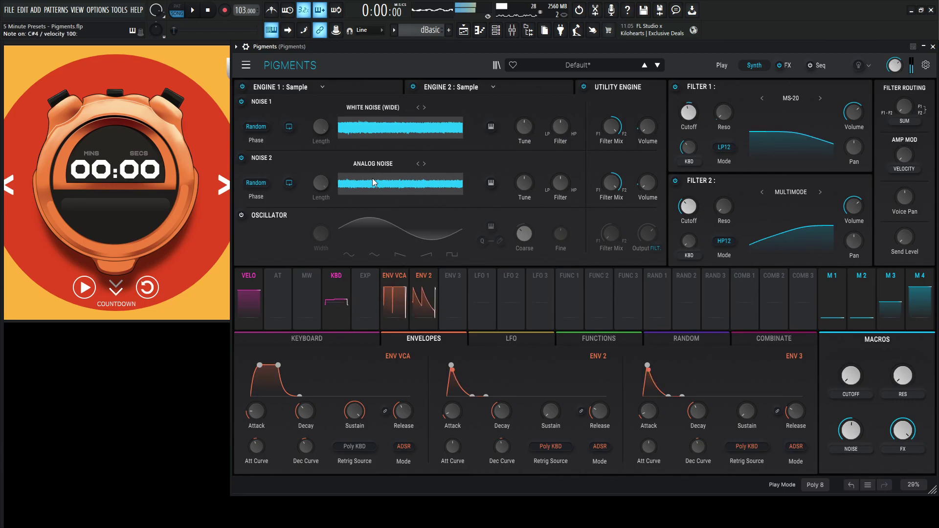
{"action": "key", "text": "o"}
{"action": "key", "text": "i"}
{"action": "key", "text": "s"}
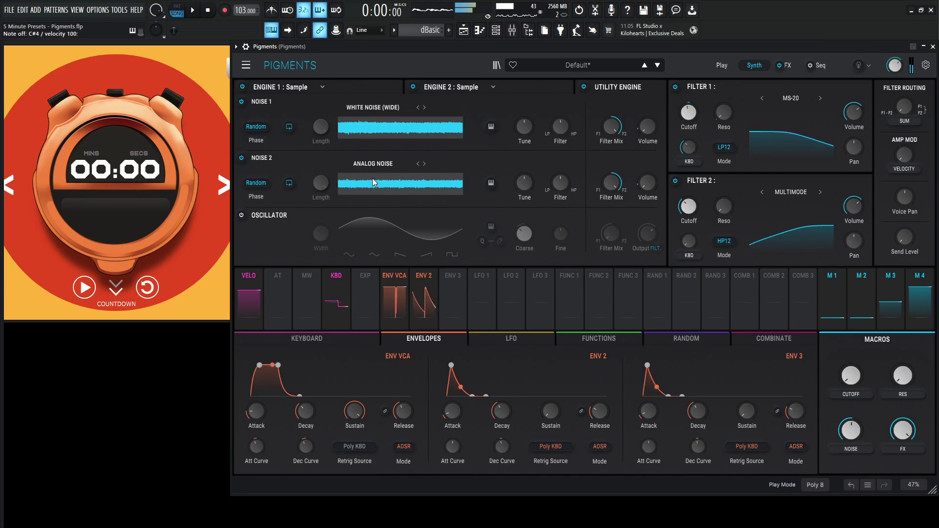
{"action": "key", "text": "7"}
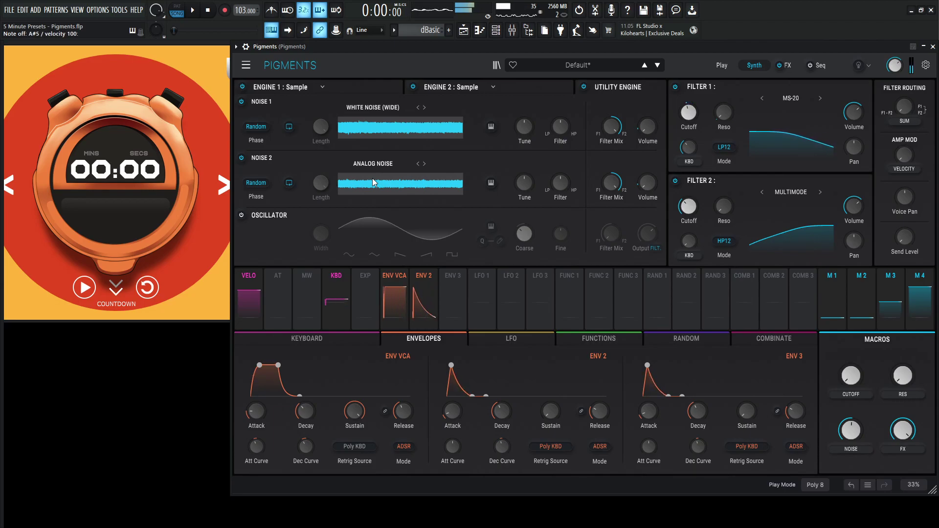
{"action": "key", "text": "t"}
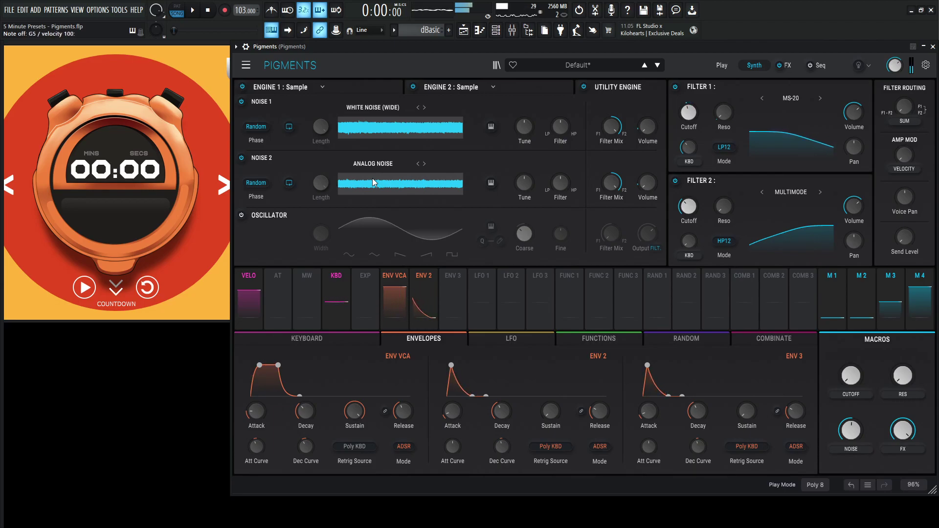
{"action": "key", "text": "2"}
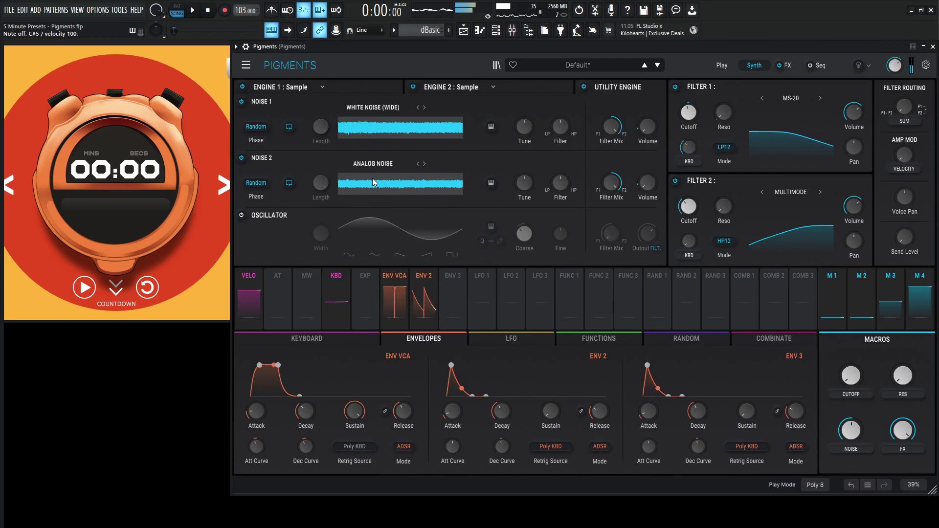
{"action": "key", "text": "9"}
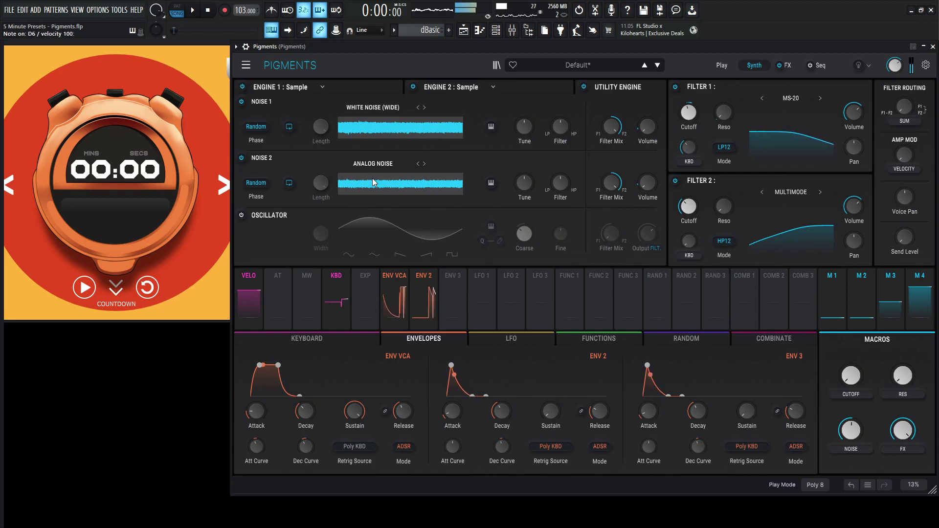
{"action": "key", "text": "7"}
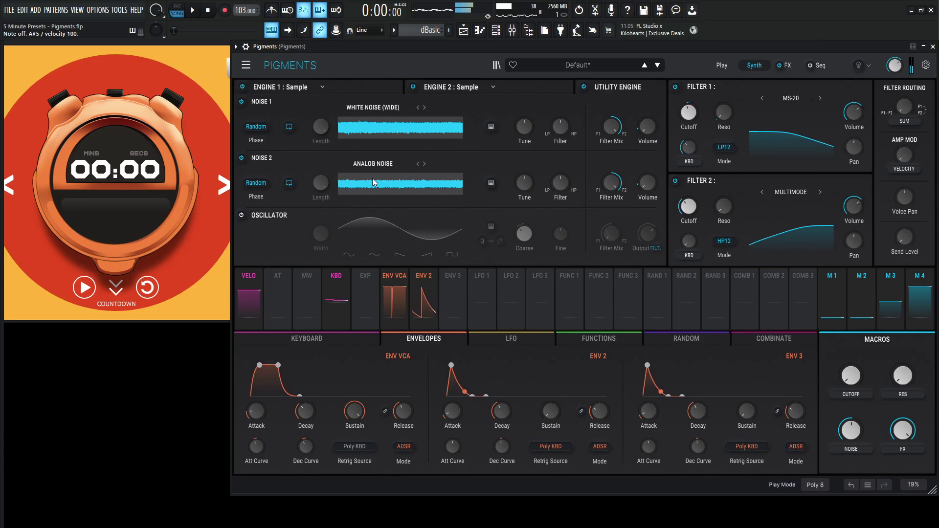
{"action": "key", "text": "x"}
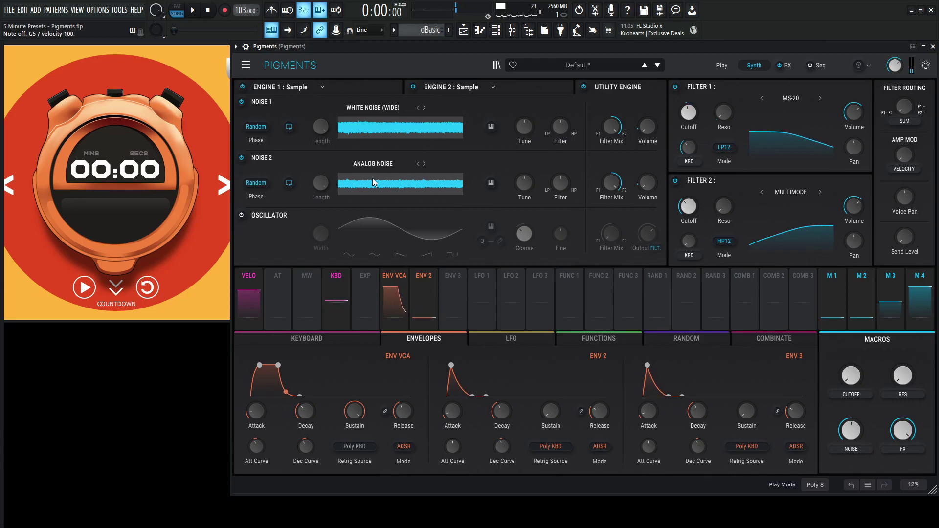